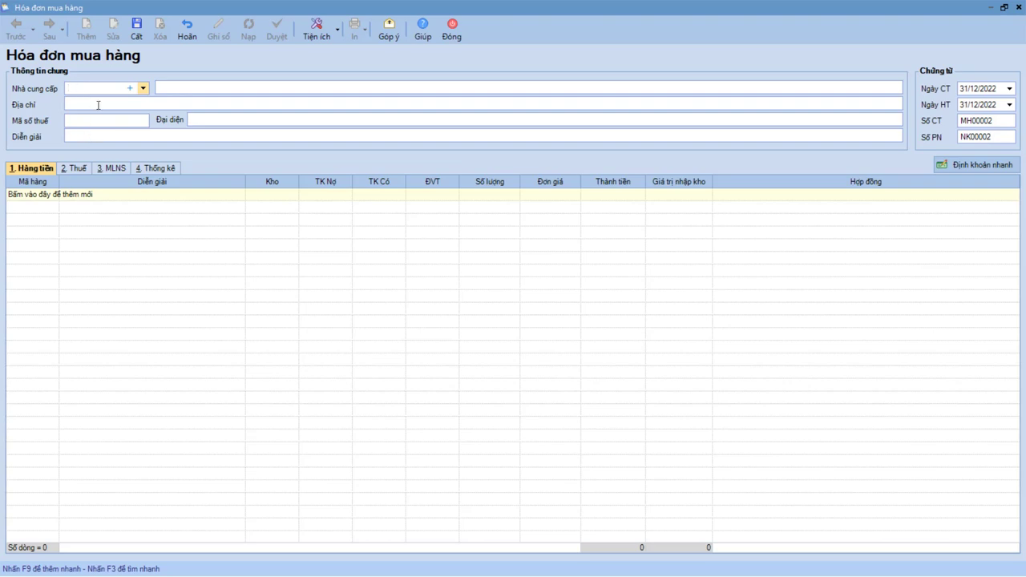
# Step: Select supplier 331-HACOM for the purchase invoice and enter the description "Mua màn hình máy tính Dell"
pyautogui.write('ha')
pyautogui.click(152, 134)
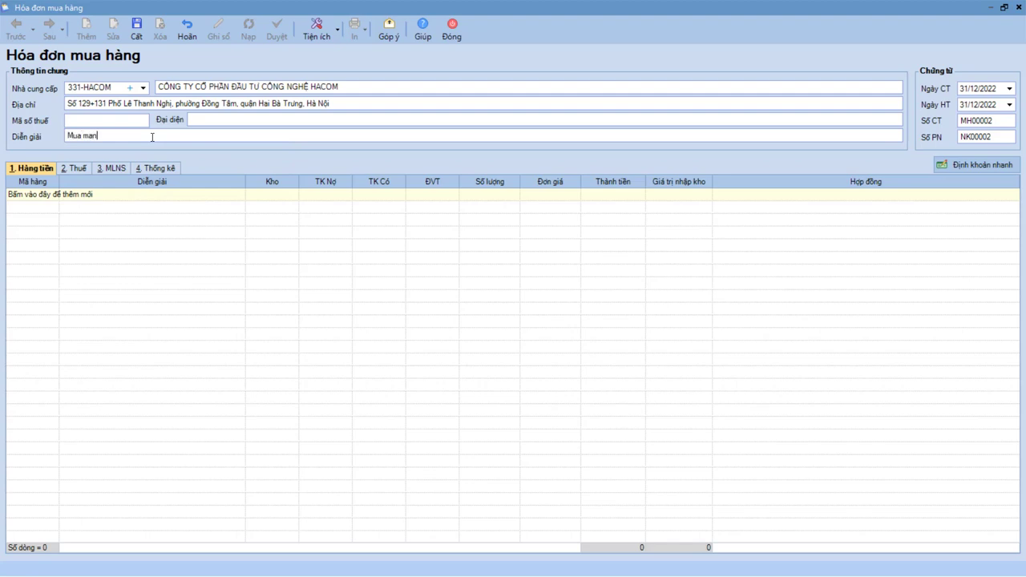
pyautogui.write('Mua màn hình máy tính De')
# Step: Check the date on the Hacom VAT invoice and set the voucher and posting dates to 04/01/2022
pyautogui.hotkey('alt', 'Tab')
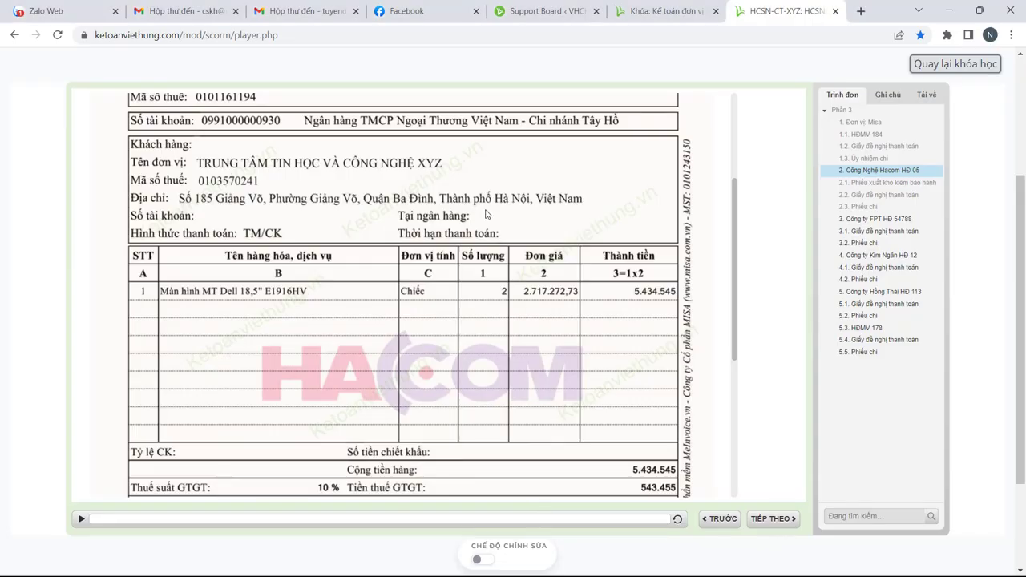
pyautogui.scroll(3, 736, 194)
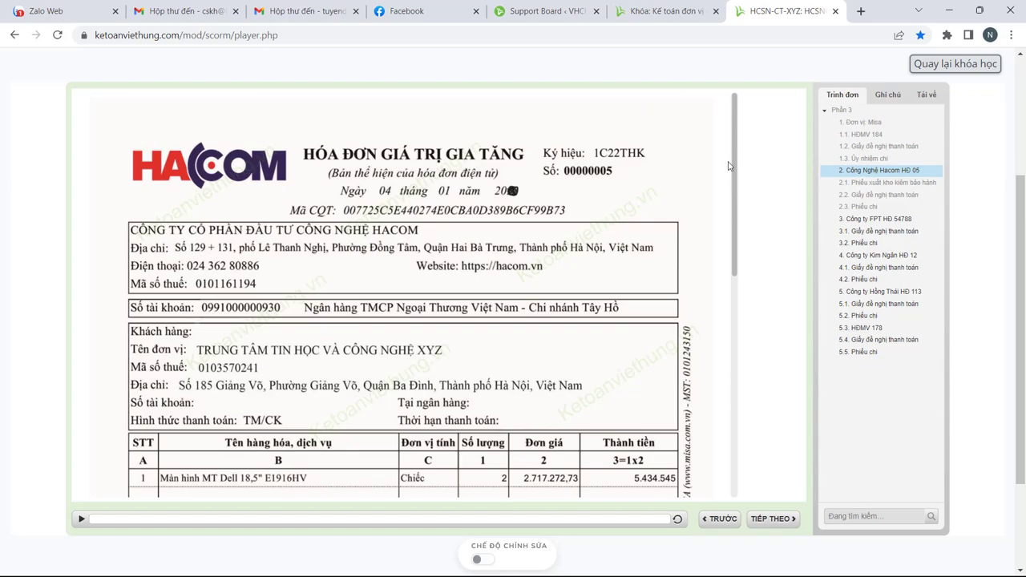
pyautogui.hotkey('alt', 'Tab')
pyautogui.hotkey('shift', 'Tab')
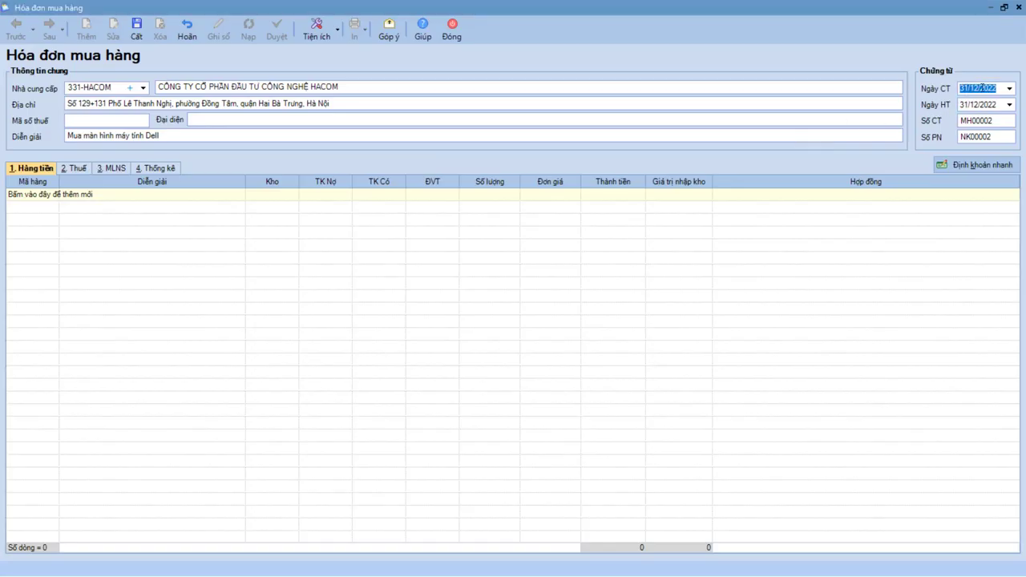
pyautogui.write('0401')
pyautogui.press('Tab')
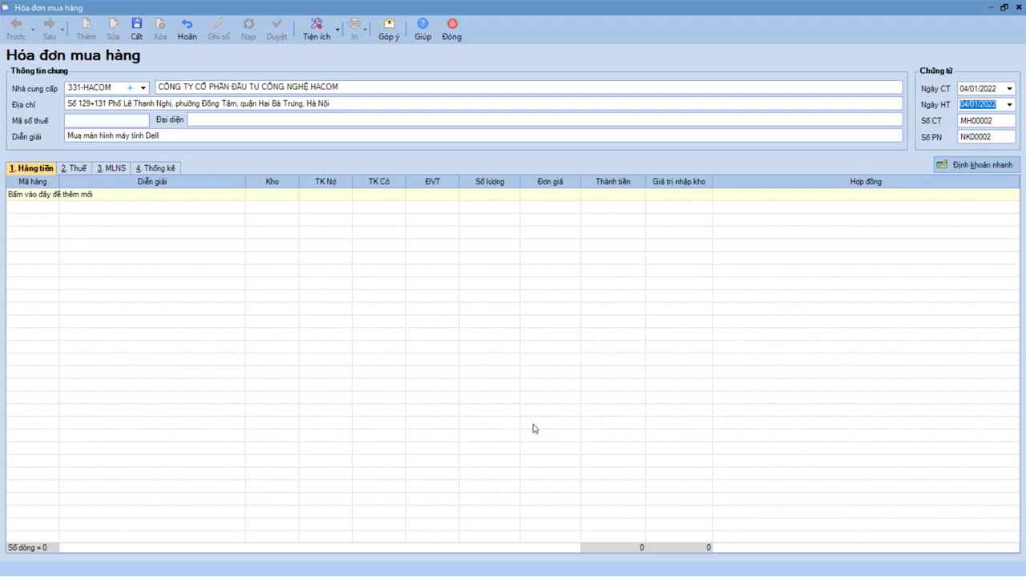
# Step: Add a goods line with item code DV and replace its description with "Màn hình máy tính Dell"
pyautogui.click(35, 198)
pyautogui.write('DV')
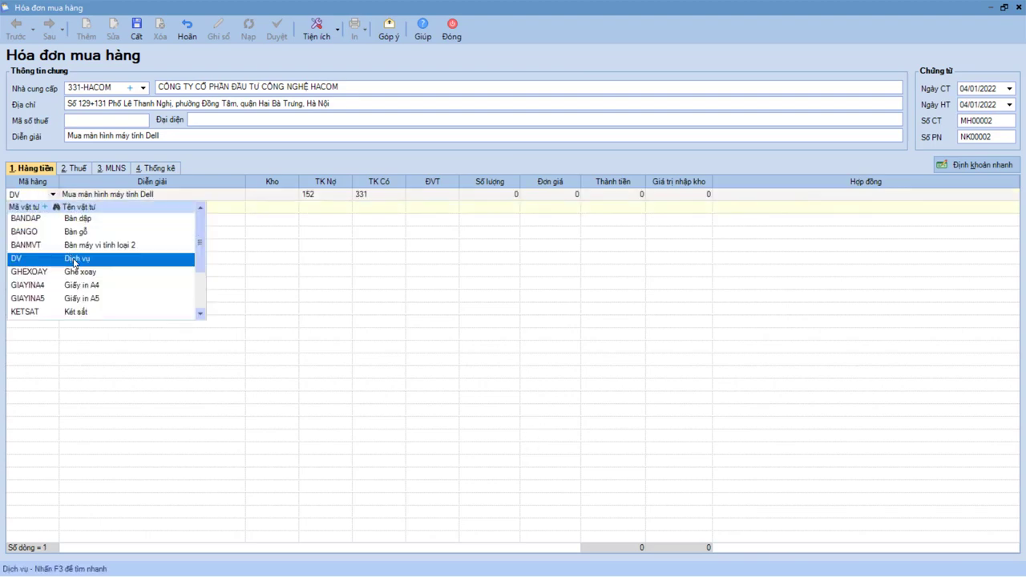
pyautogui.click(75, 259)
pyautogui.moveTo(201, 136); pyautogui.dragTo(83, 135)
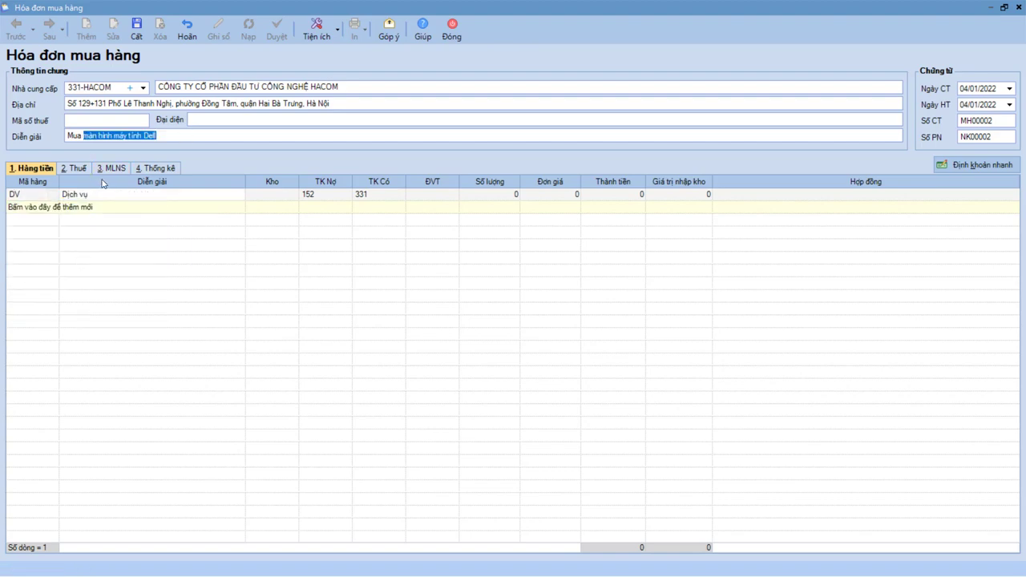
pyautogui.hotkey('ctrl', 'c')
pyautogui.click(108, 194)
pyautogui.hotkey('ctrl', 'v')
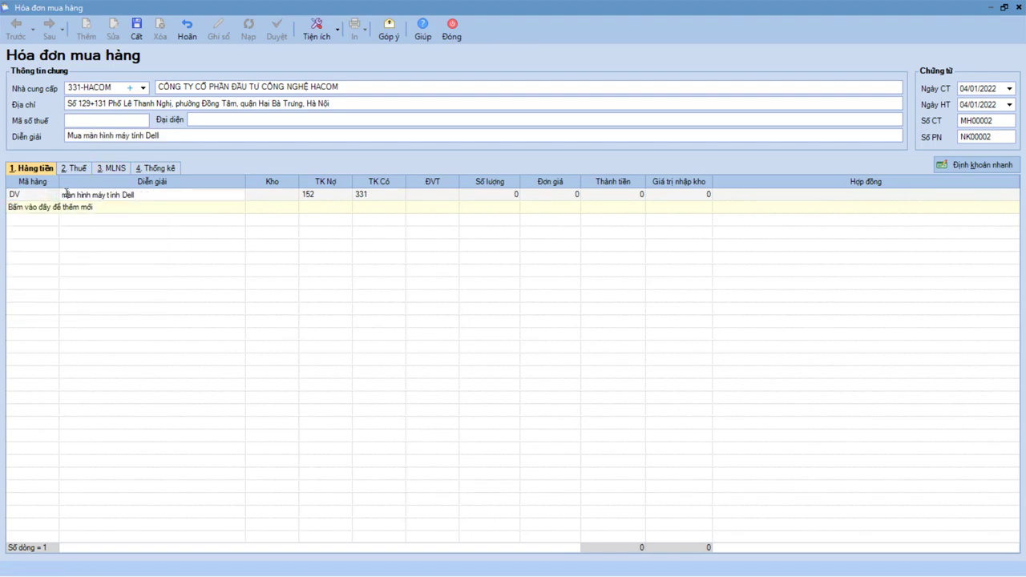
pyautogui.press('Delete')
pyautogui.write('M')
# Step: Set the goods line's debit account to 6428 and its quantity to 2
pyautogui.click(316, 194)
pyautogui.write('6')
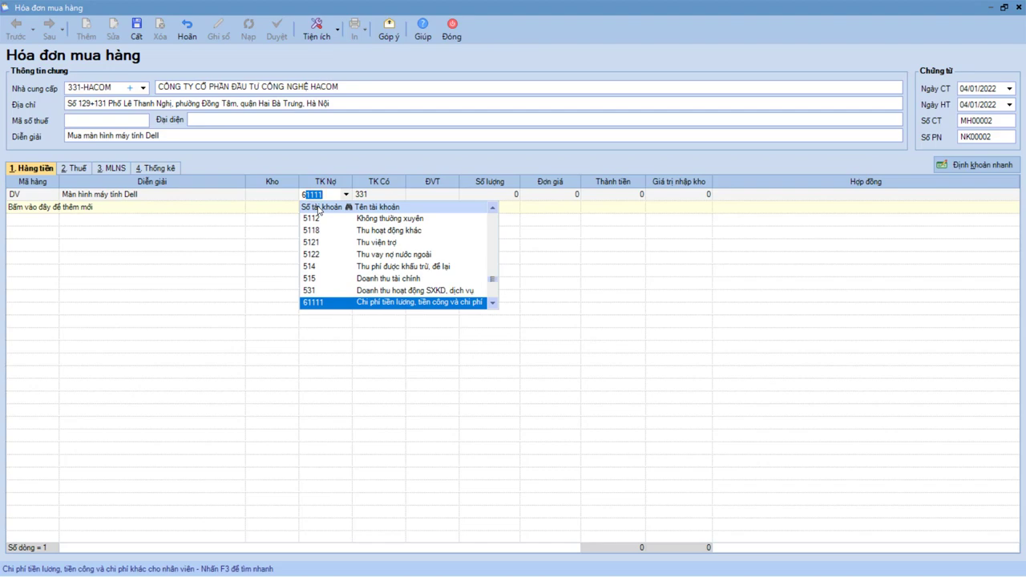
pyautogui.write('428')
pyautogui.click(386, 195)
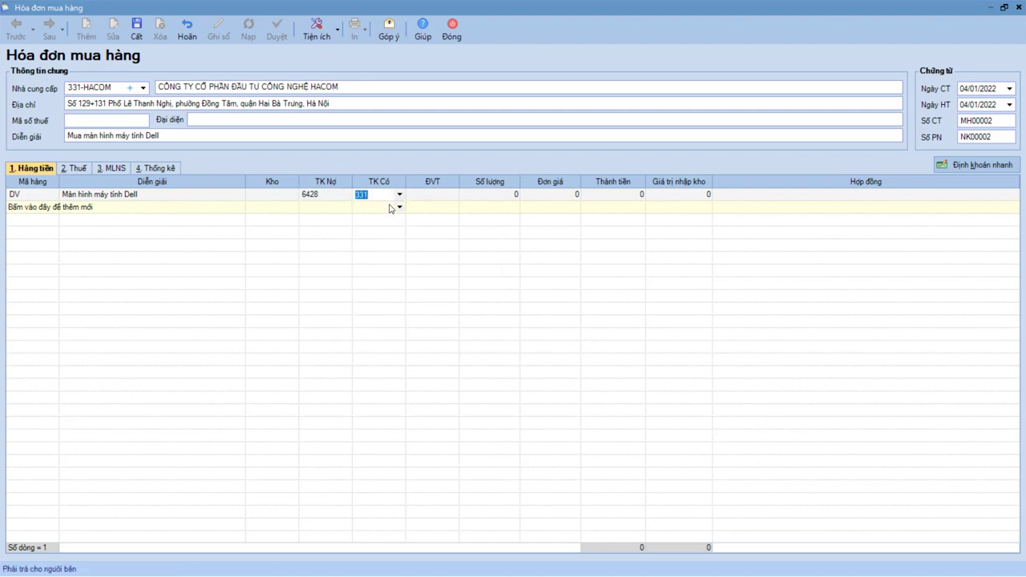
pyautogui.click(498, 194)
pyautogui.write('2')
pyautogui.press('Tab')
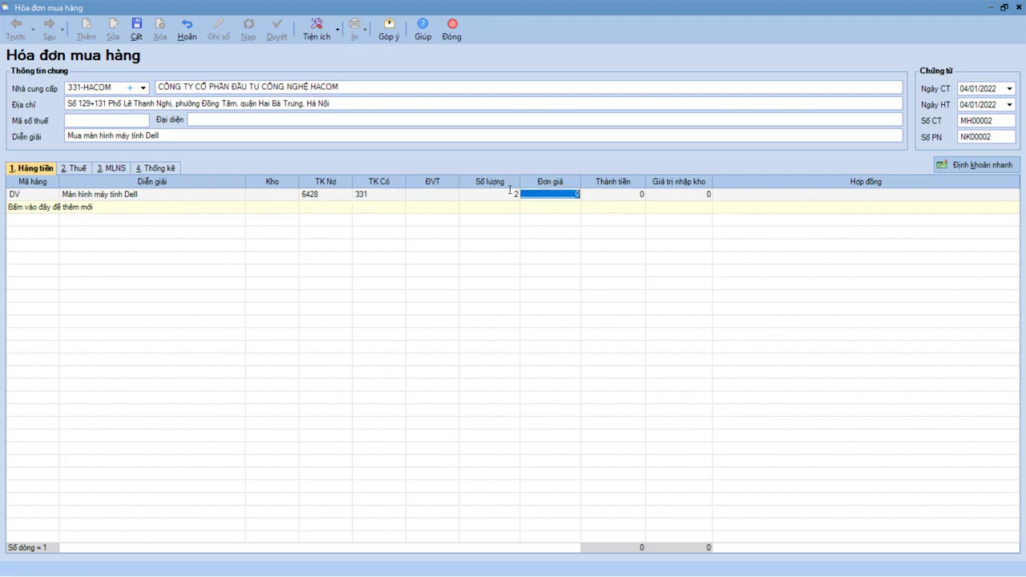
# Step: Check the supplier invoice and enter an amount of 5.434.545 and a unit price of 2.717.272 for the line
pyautogui.hotkey('alt', 'Tab')
pyautogui.hotkey('alt', 'Tab')
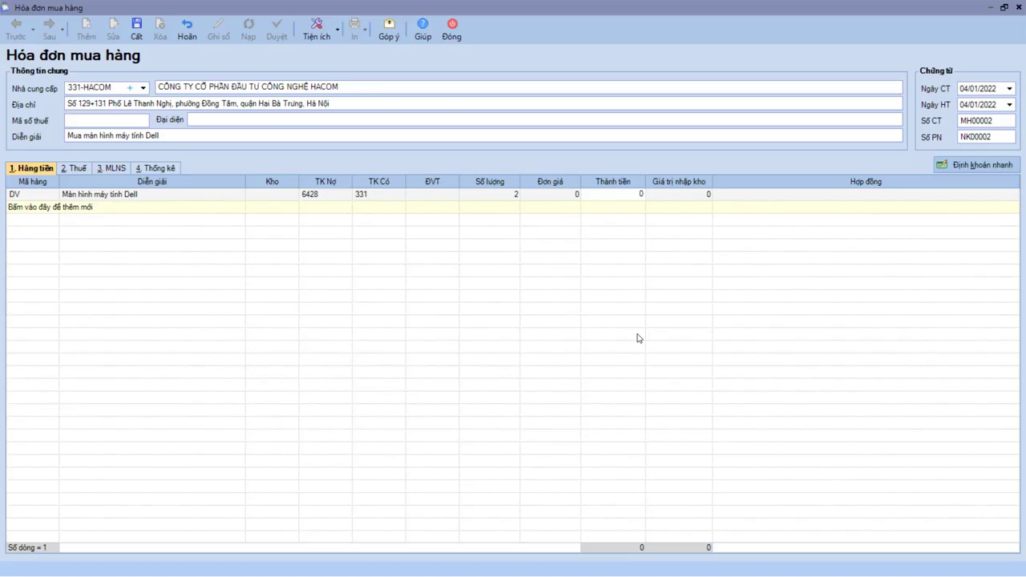
pyautogui.click(615, 192)
pyautogui.write('5.434.545')
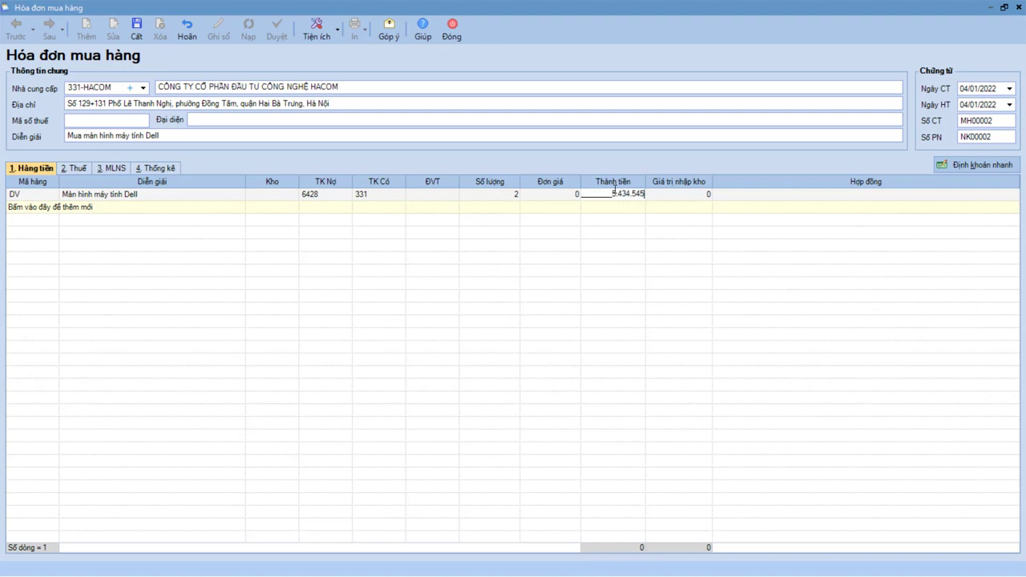
pyautogui.press('Tab')
pyautogui.click(558, 192)
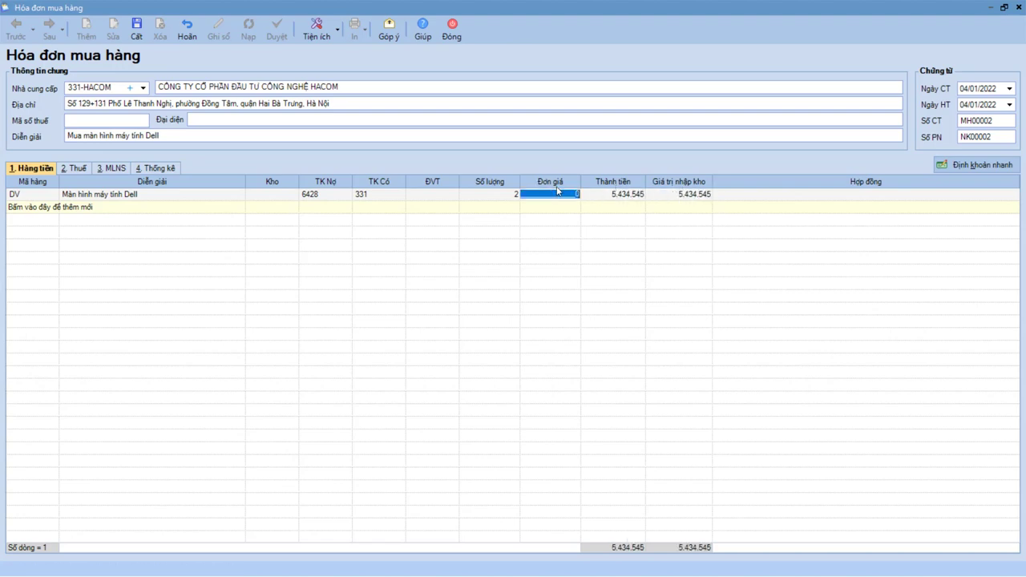
pyautogui.write('2.717.272')
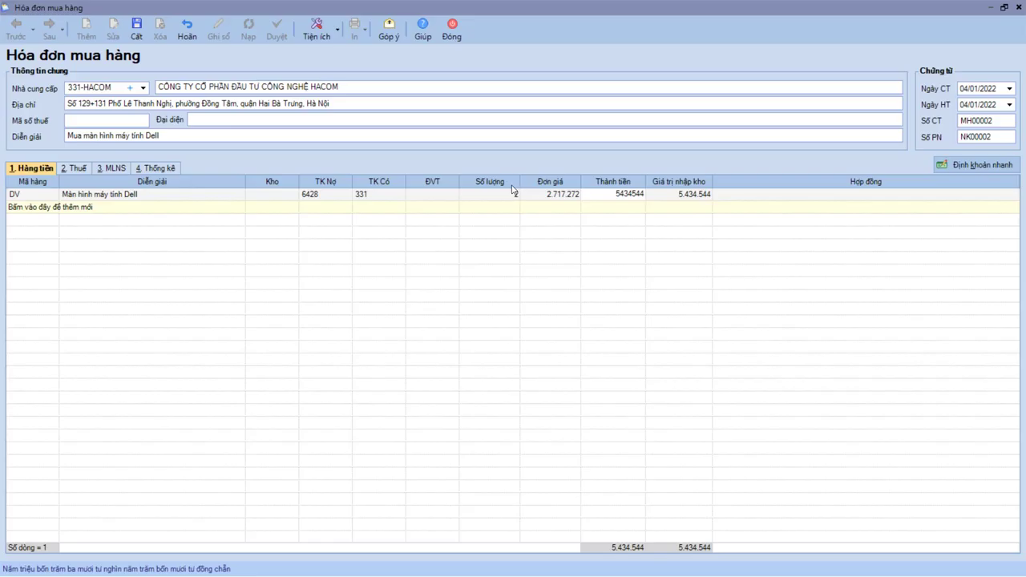
# Step: Recheck the line's amount and unit price, and correct the unit price to 2.717.273
pyautogui.click(609, 193)
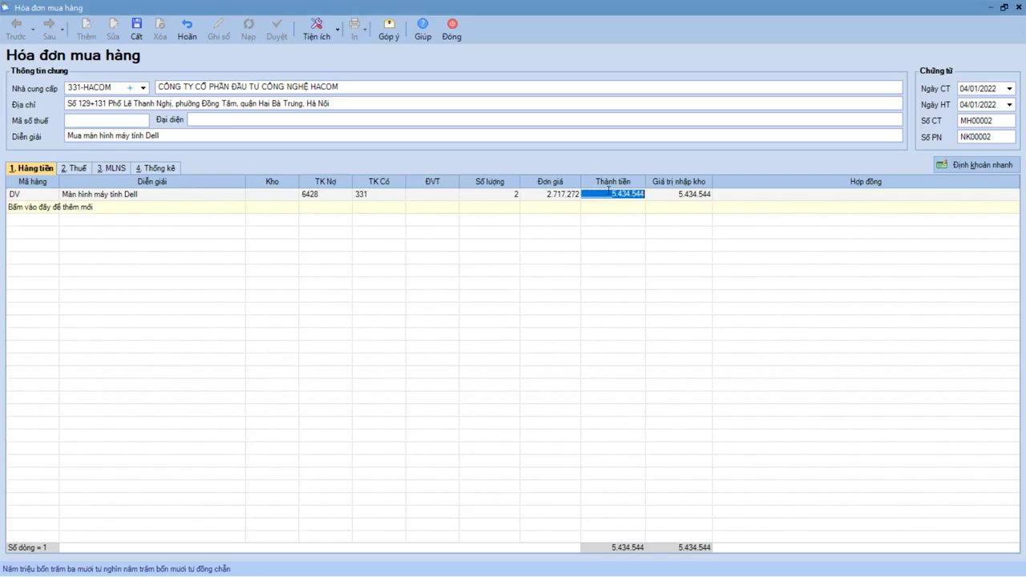
pyautogui.click(570, 194)
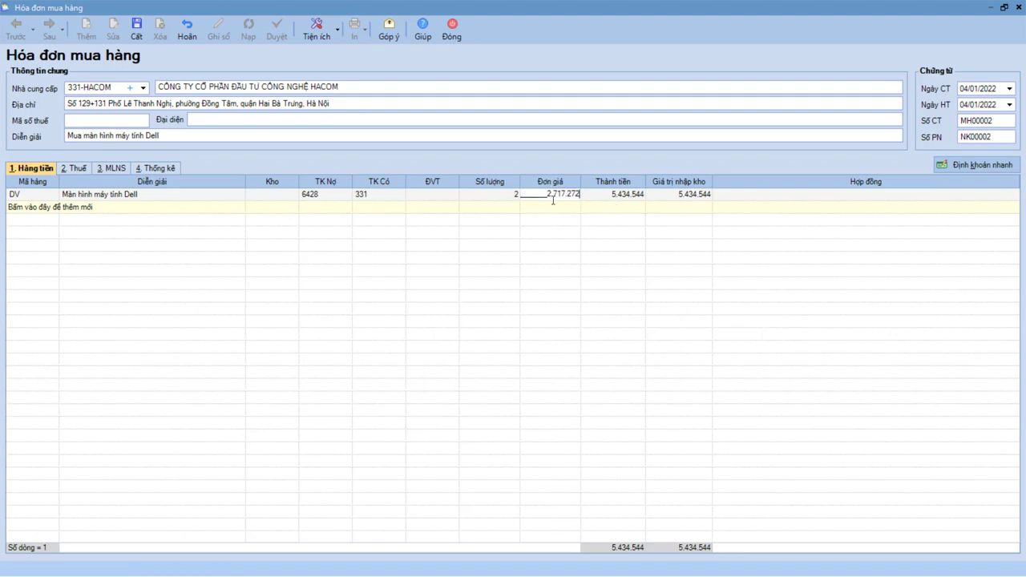
pyautogui.press('Tab')
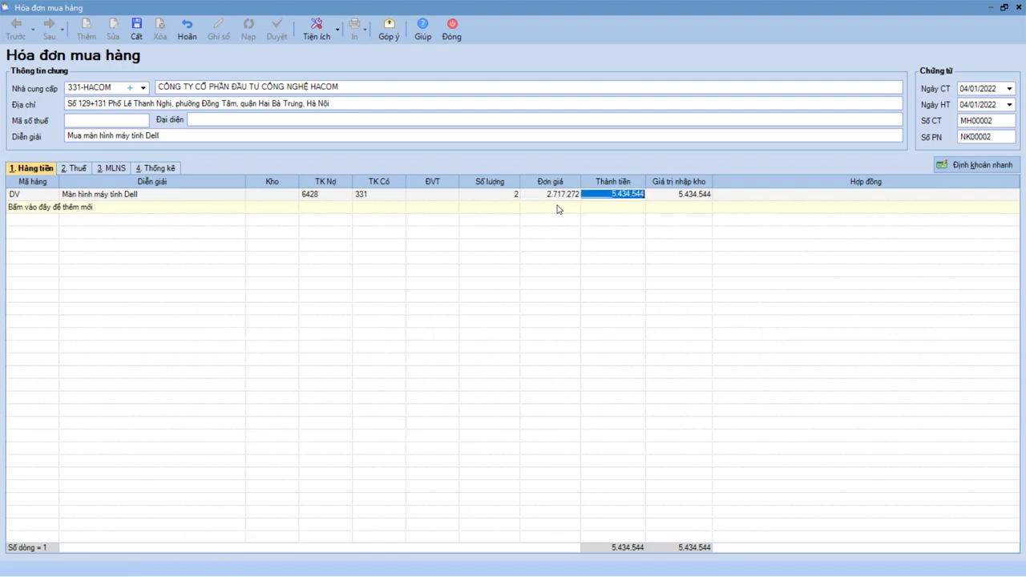
pyautogui.hotkey('alt', 'Tab')
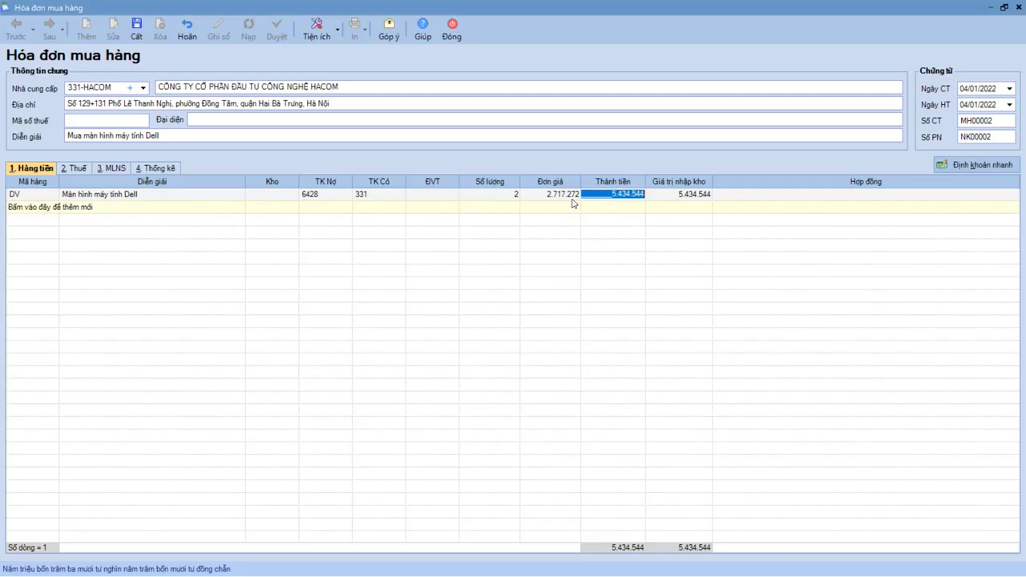
pyautogui.click(575, 194)
pyautogui.press('End')
pyautogui.press('BackSpace')
pyautogui.write('3')
pyautogui.press('Tab')
# Step: Set the VAT rate of the monitor line to 10% in the tax details
pyautogui.hotkey('alt', '2')
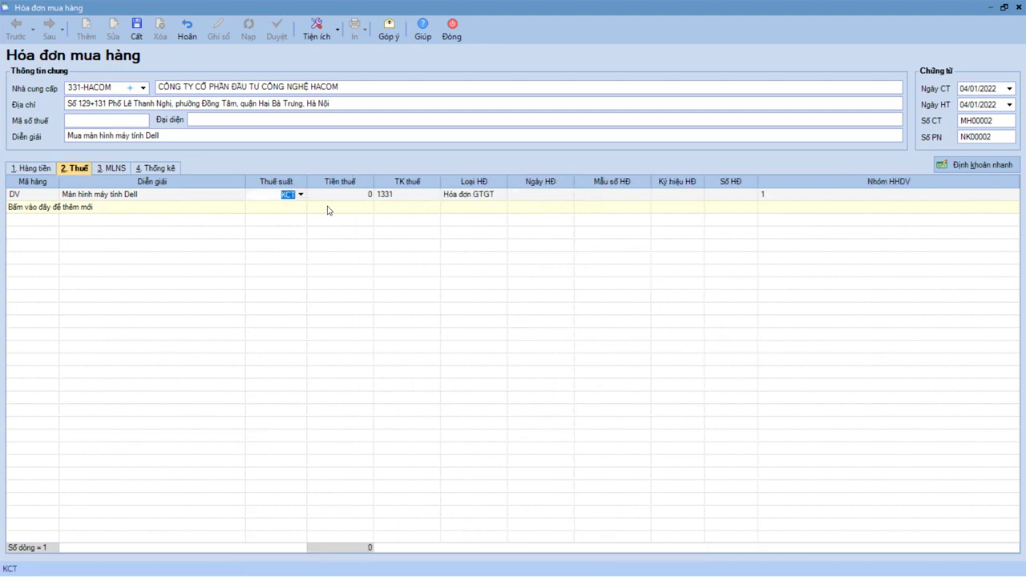
pyautogui.click(300, 195)
pyautogui.click(270, 243)
pyautogui.press('Tab')
# Step: Set the tax line's invoice date to 04/01/2022 and consult the Hacom invoice header for its serial and number
pyautogui.click(551, 195)
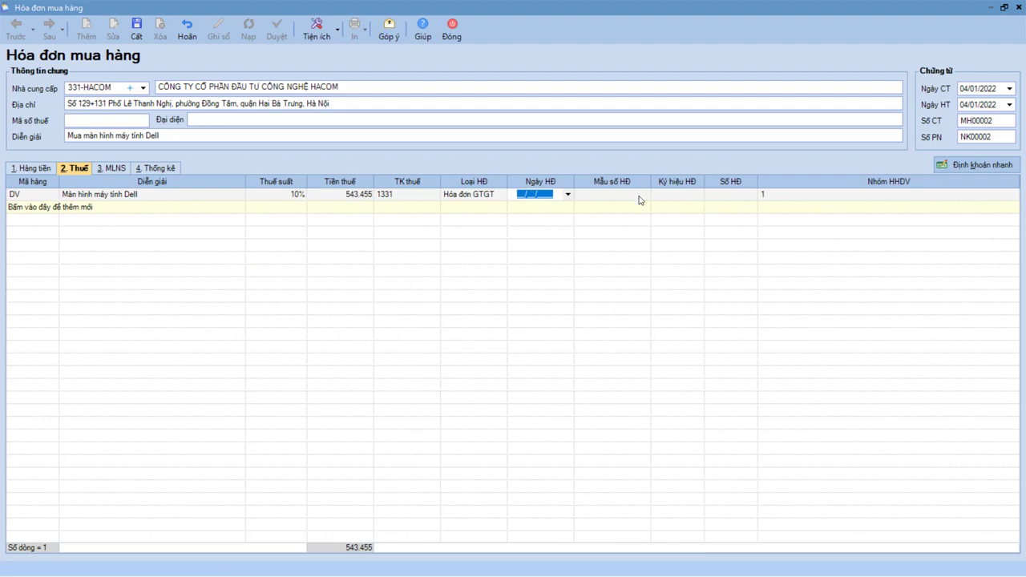
pyautogui.write('04012')
pyautogui.press('Tab')
pyautogui.press('Tab')
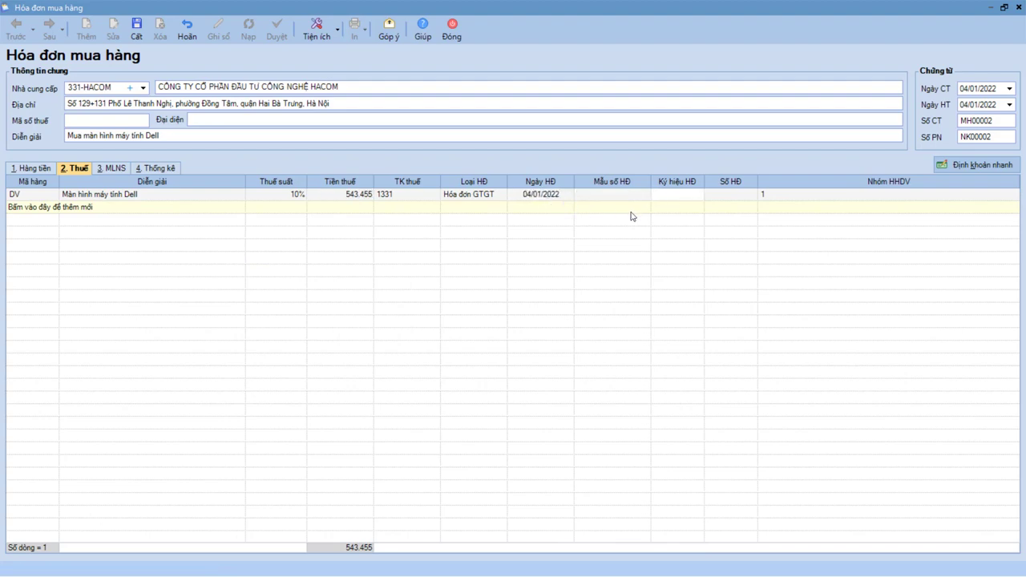
pyautogui.press('Tab')
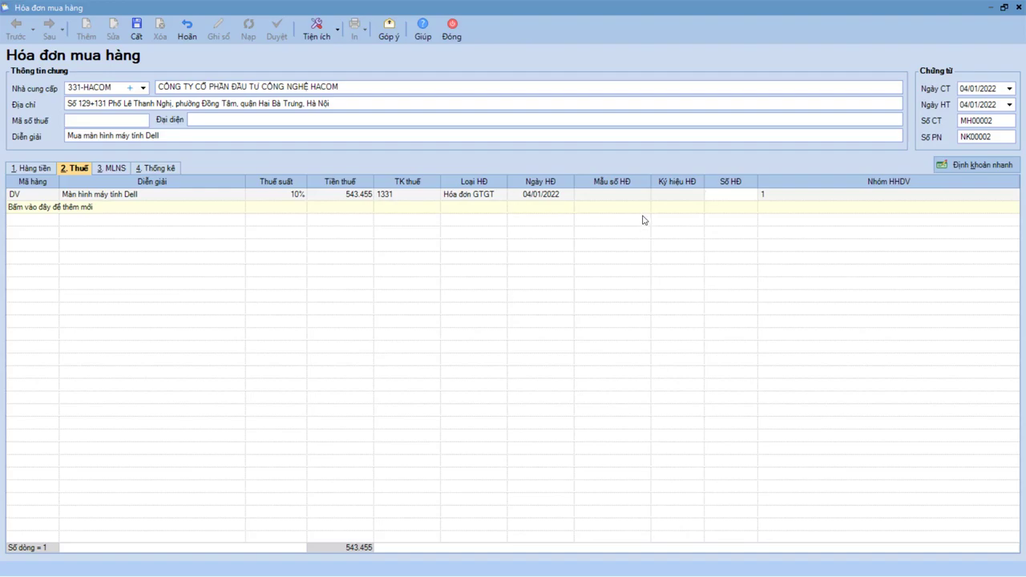
pyautogui.hotkey('alt', 'Tab')
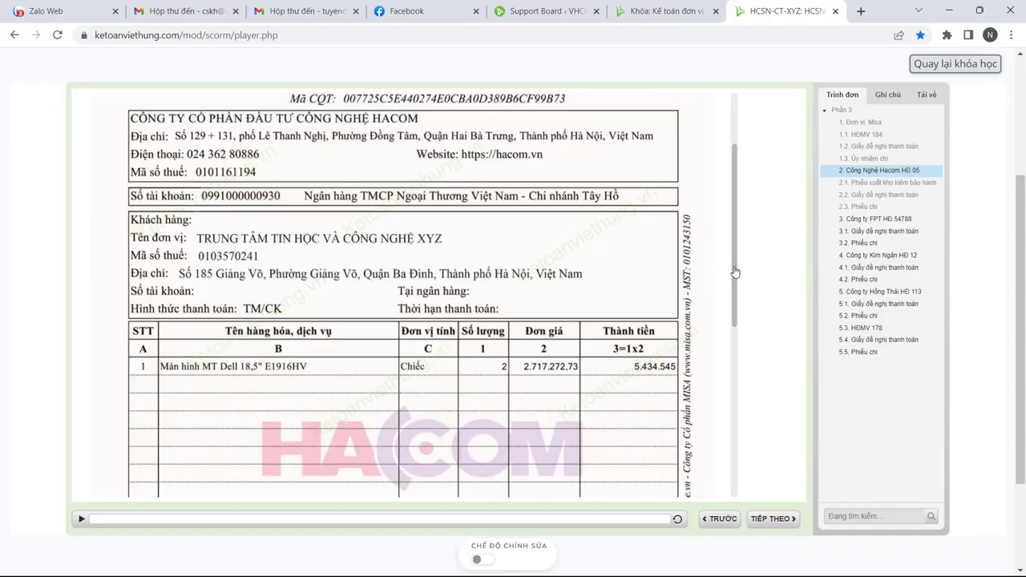
pyautogui.moveTo(735, 272); pyautogui.dragTo(745, 220)
pyautogui.hotkey('alt', 'Tab')
# Step: Set the funding source of the line to "Nguồn thu DV" in the budget classification details
pyautogui.click(112, 168)
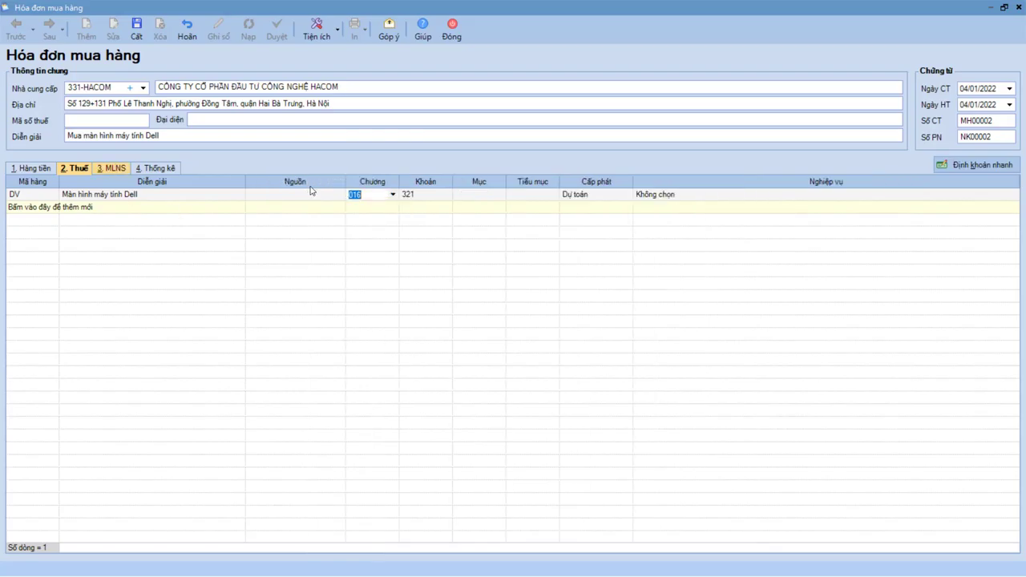
pyautogui.click(339, 195)
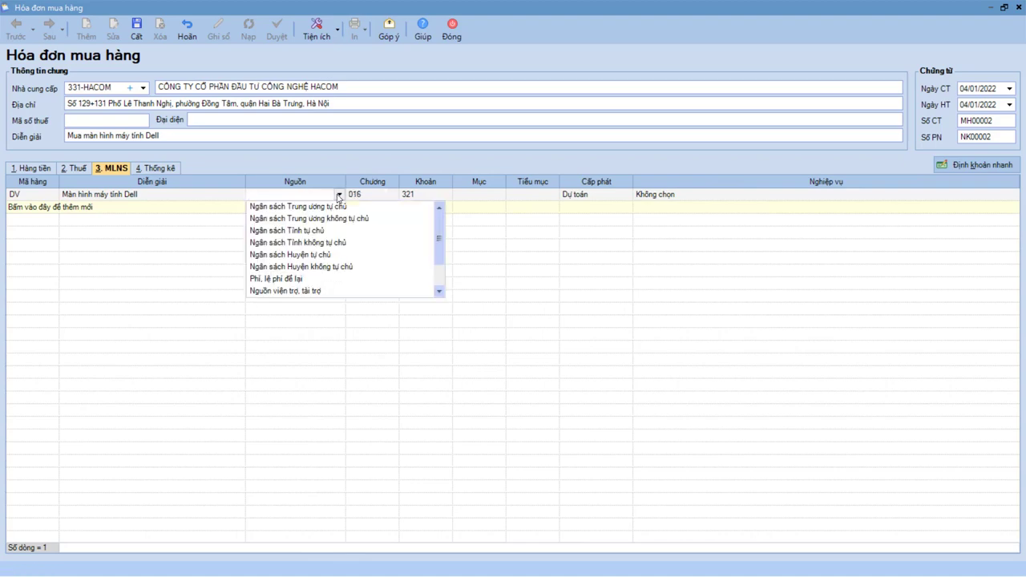
pyautogui.scroll(-1, 333, 271)
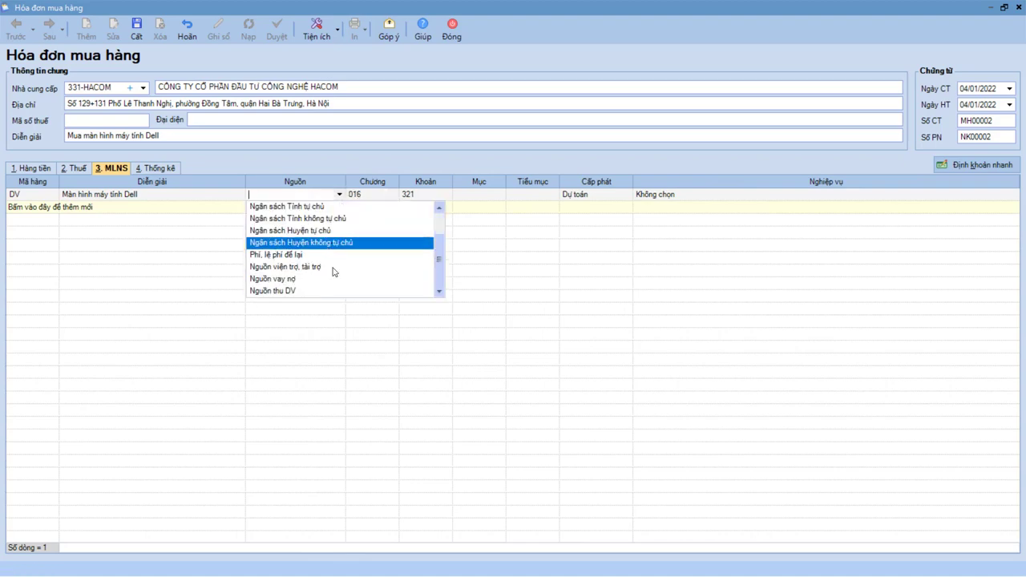
pyautogui.click(298, 291)
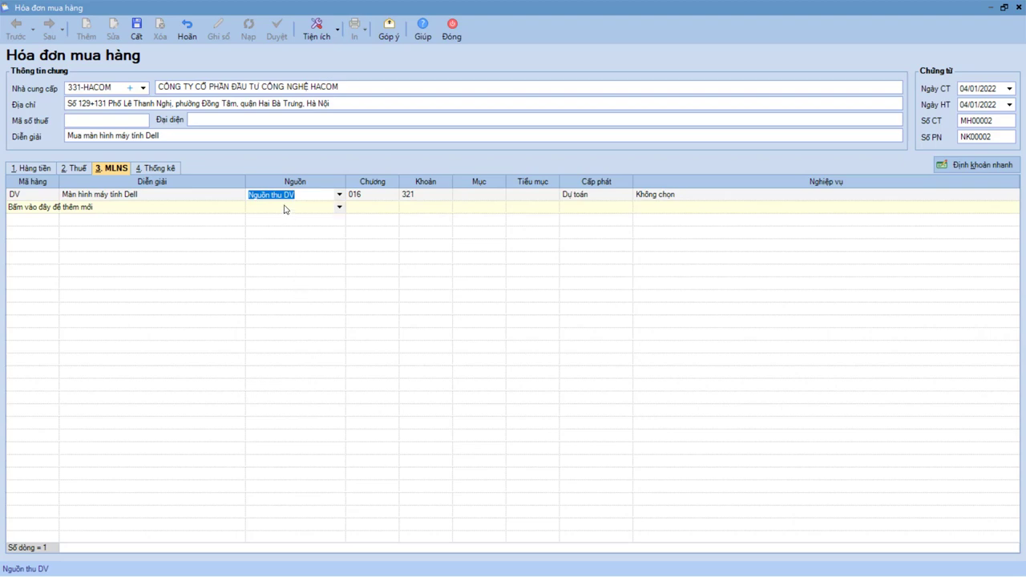
# Step: Look through the chapter, item and category choices of the budget classification and save the purchase invoice
pyautogui.click(393, 195)
pyautogui.click(392, 195)
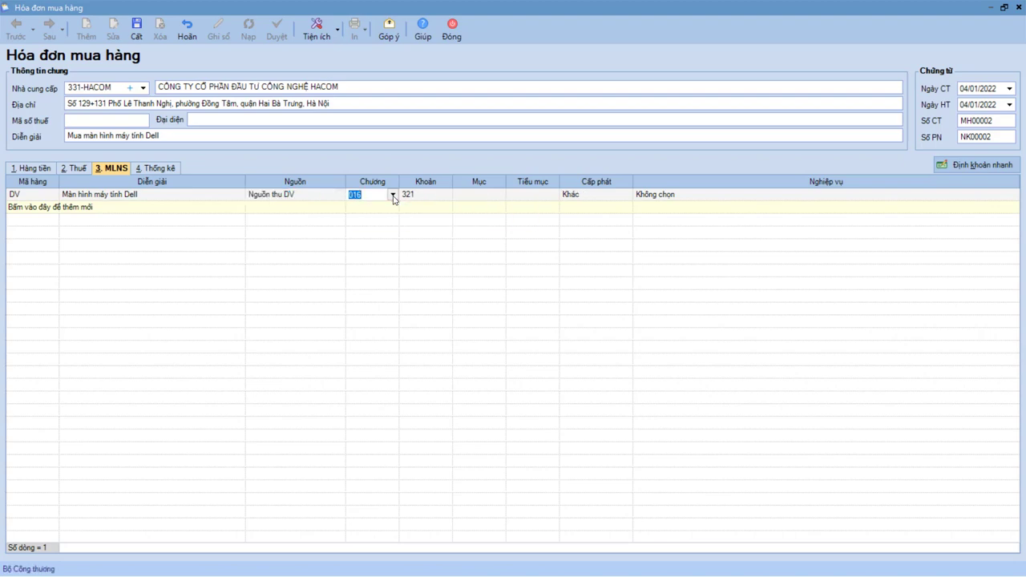
pyautogui.click(446, 195)
pyautogui.click(446, 195)
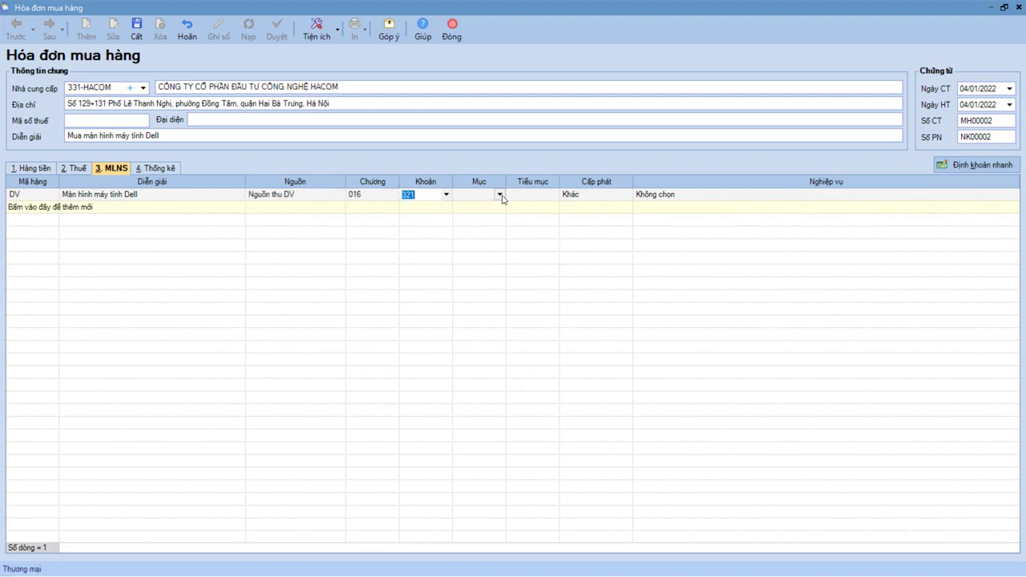
pyautogui.click(499, 195)
pyautogui.press('Tab')
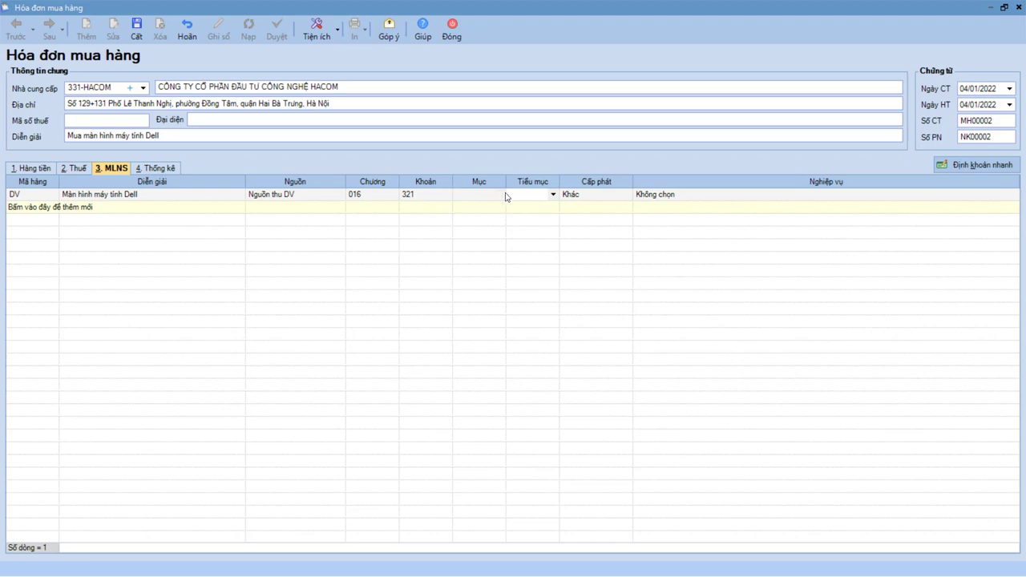
pyautogui.click(136, 29)
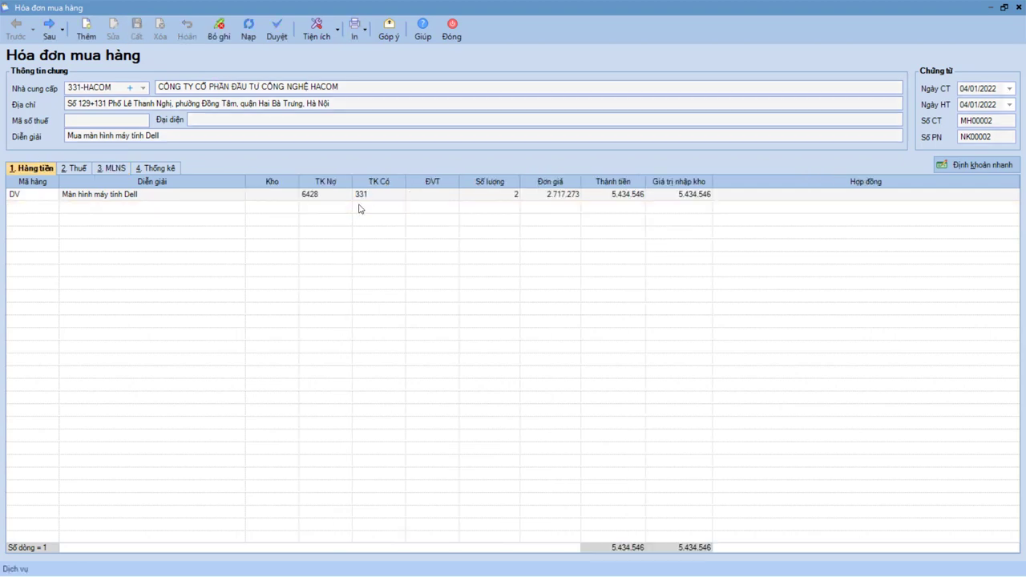
# Step: Consult the Hacom "Phiếu chi" in the browser and start a cash payment voucher in MISA Mimosa with 331-HACOM as recipient
pyautogui.click(372, 200)
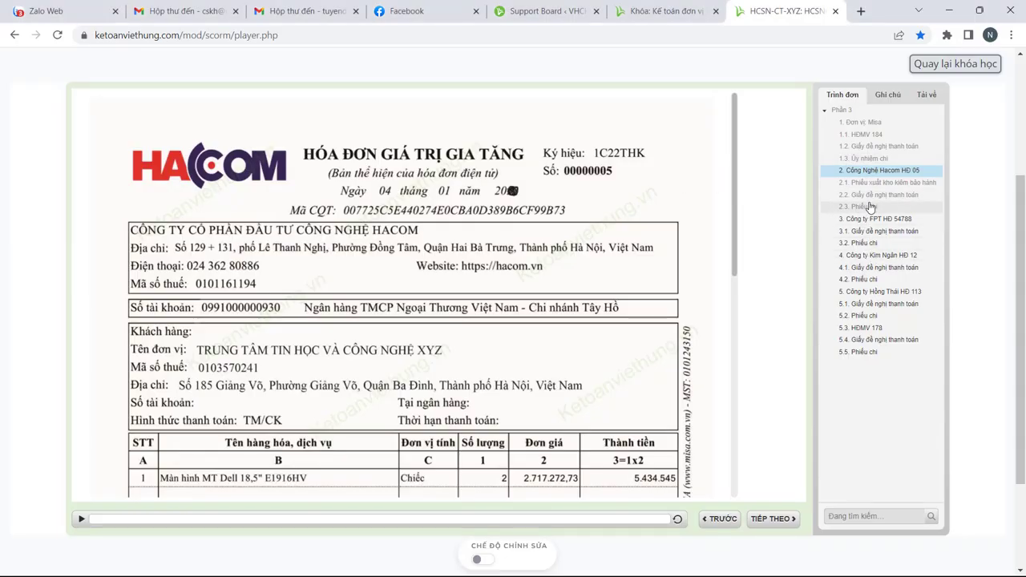
pyautogui.click(862, 209)
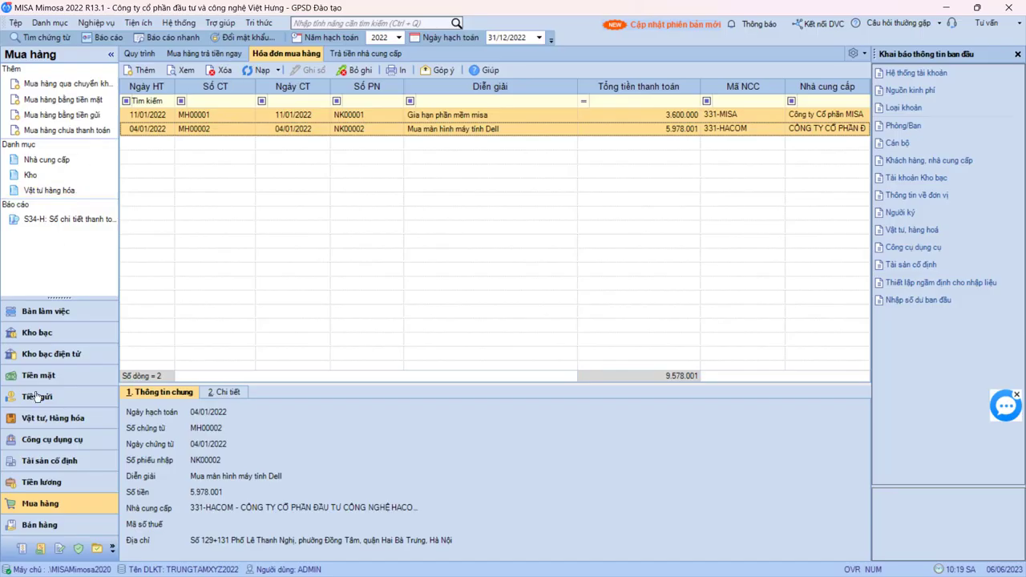
pyautogui.click(52, 375)
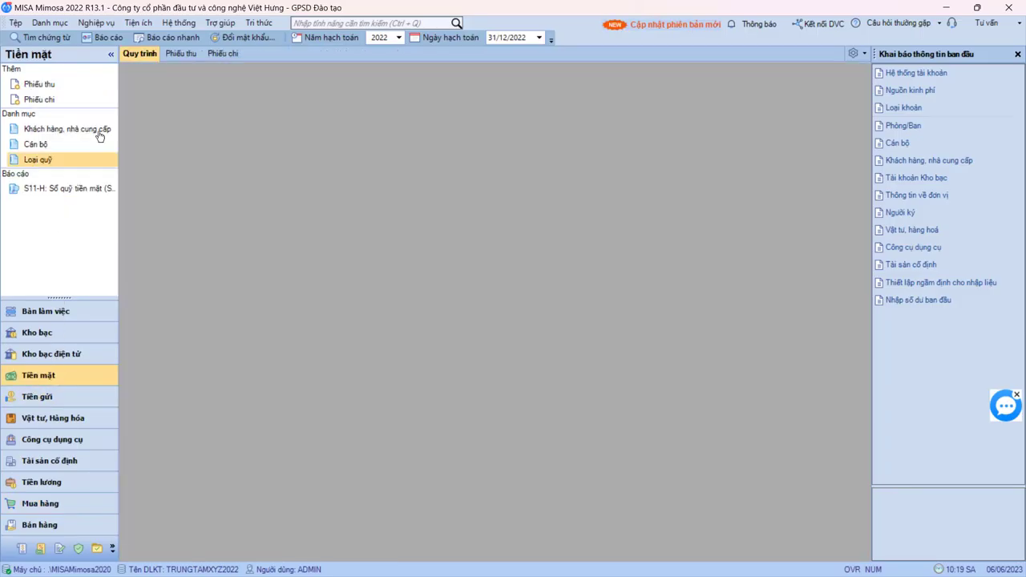
pyautogui.click(39, 100)
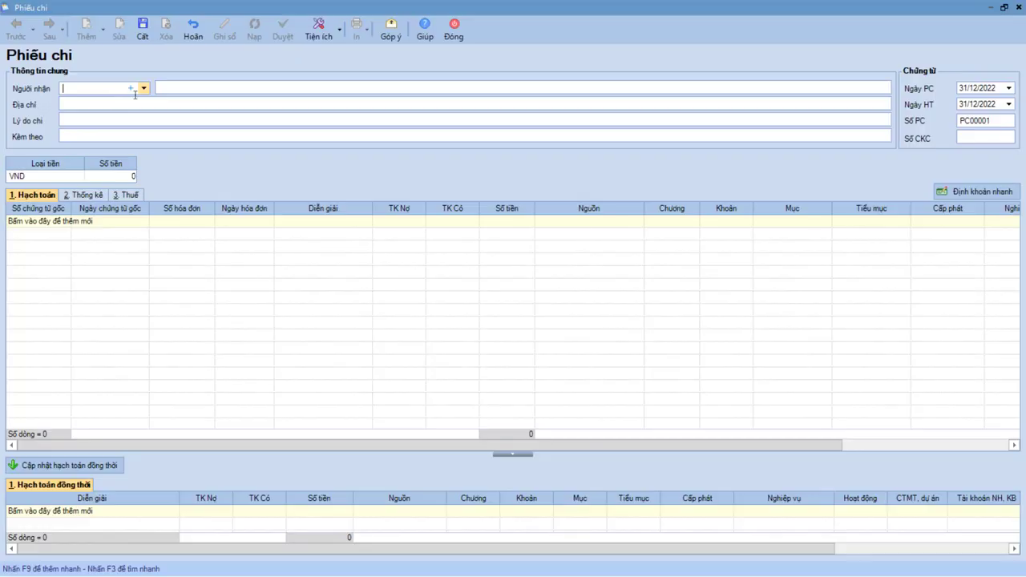
pyautogui.write('hac')
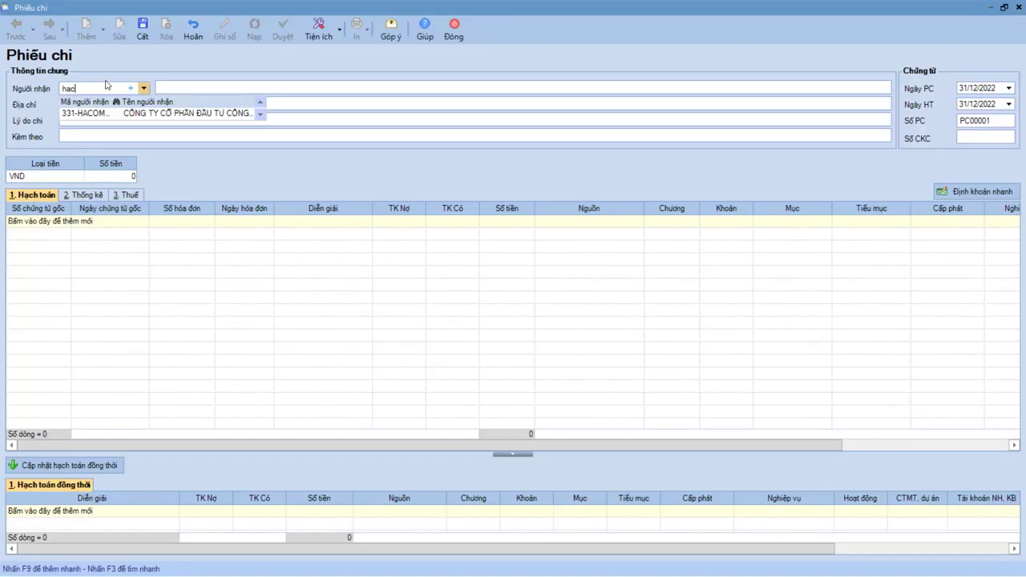
pyautogui.click(93, 117)
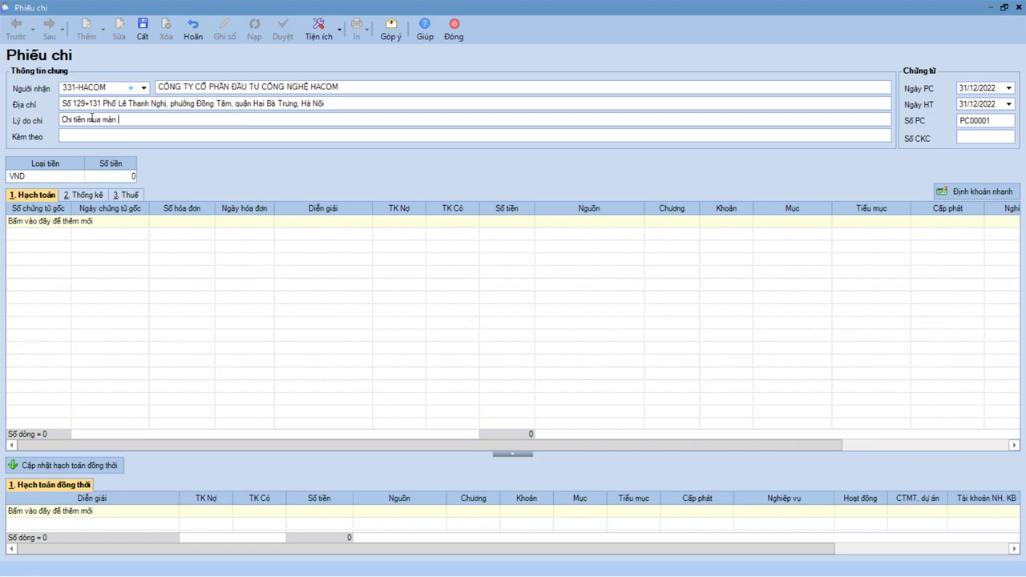
# Step: Enter "Chi tiền mua màn hình máy tính Dell" as the payment reason and set the voucher date to 04/01/2022
pyautogui.write('Chi tiền mua màn hình máy tính Dell')
pyautogui.click(967, 90)
pyautogui.write('04/0')
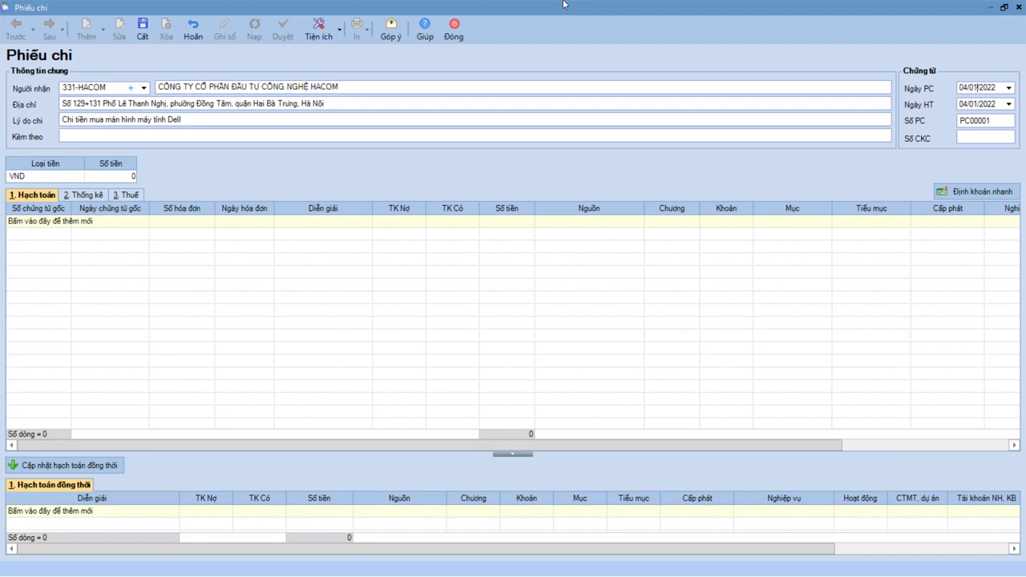
pyautogui.press('Tab')
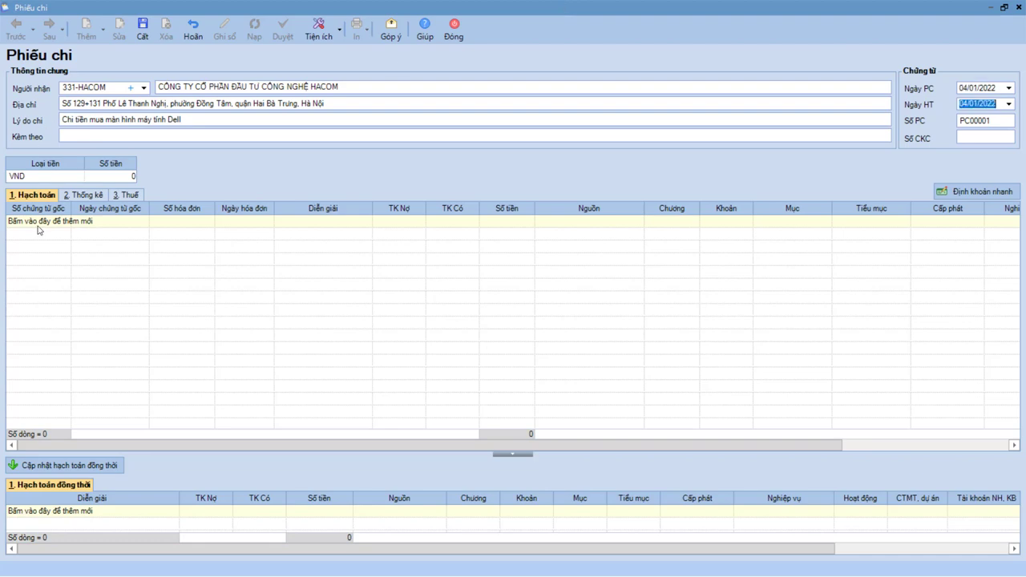
# Step: Add an accounting line debiting 331 and crediting 1111 for 5.978.000, checking the amount on the source payment voucher
pyautogui.click(407, 222)
pyautogui.write('331')
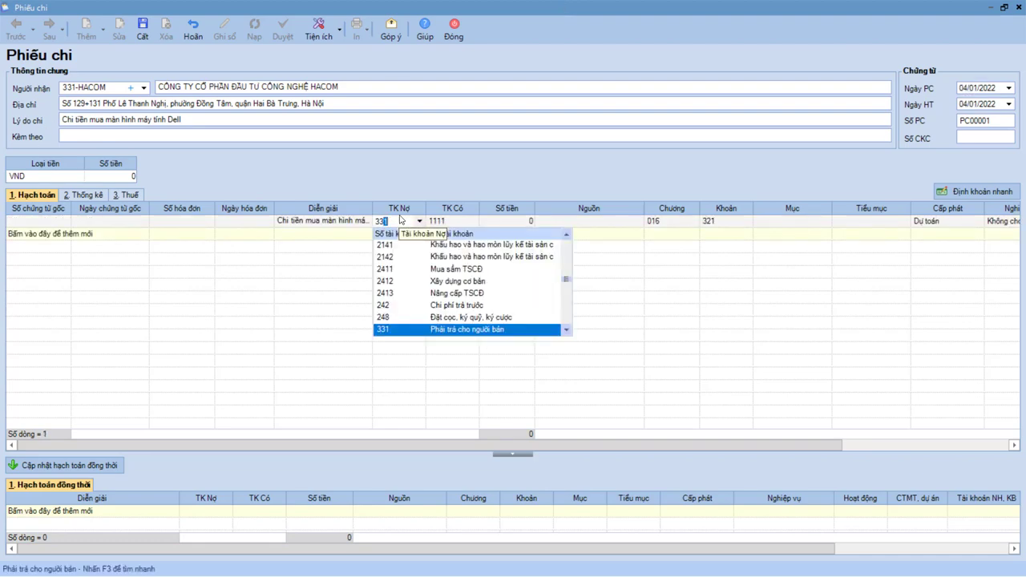
pyautogui.press('Tab')
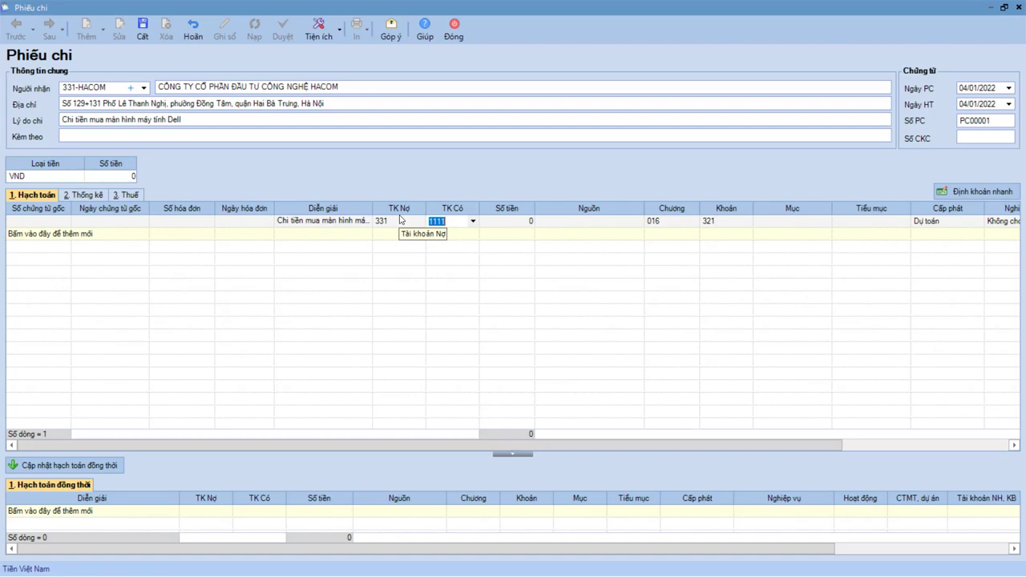
pyautogui.press('Tab')
pyautogui.hotkey('alt', 'Tab')
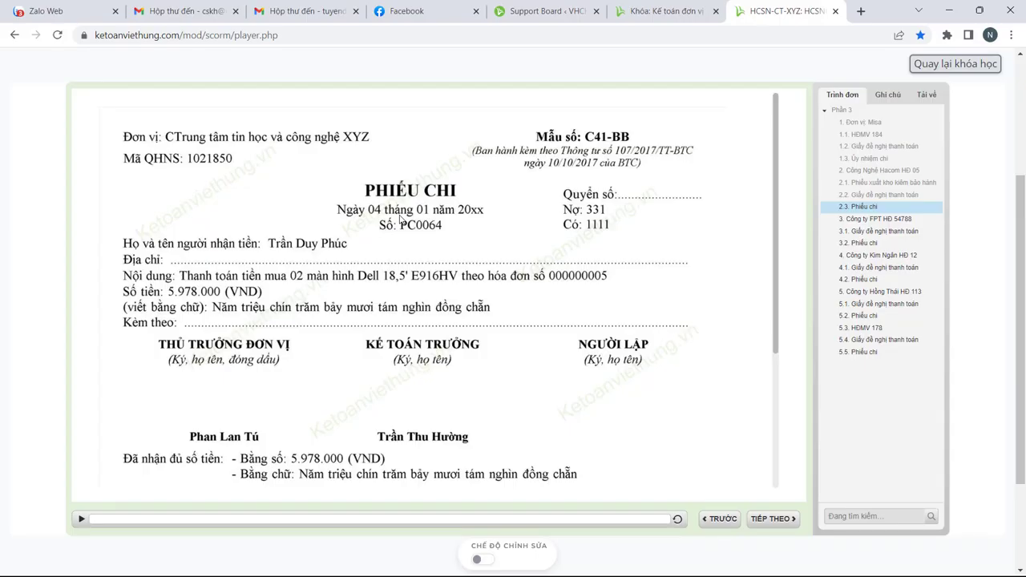
pyautogui.hotkey('alt', 'Tab')
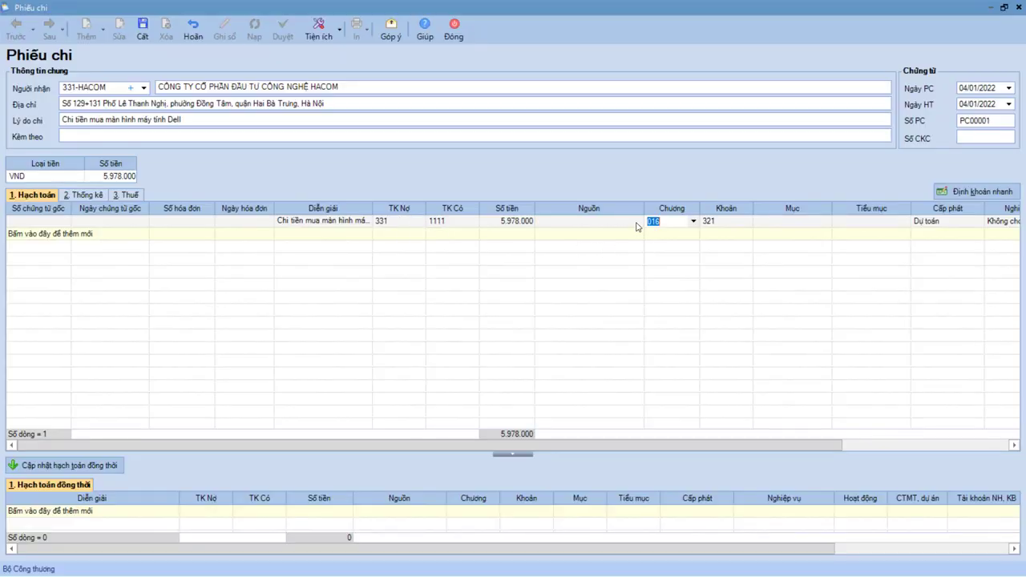
# Step: Set the line's funding source to "Nguồn thu DV", save and post the voucher accepting a negative cash balance, and close it
pyautogui.click(637, 224)
pyautogui.click(566, 306)
pyautogui.press('Tab')
pyautogui.click(142, 36)
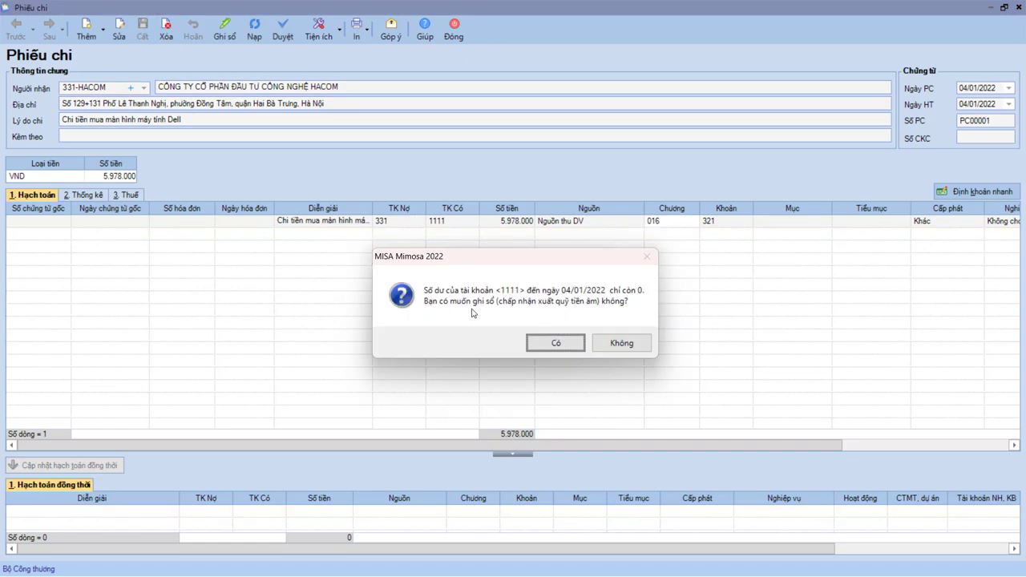
pyautogui.click(556, 344)
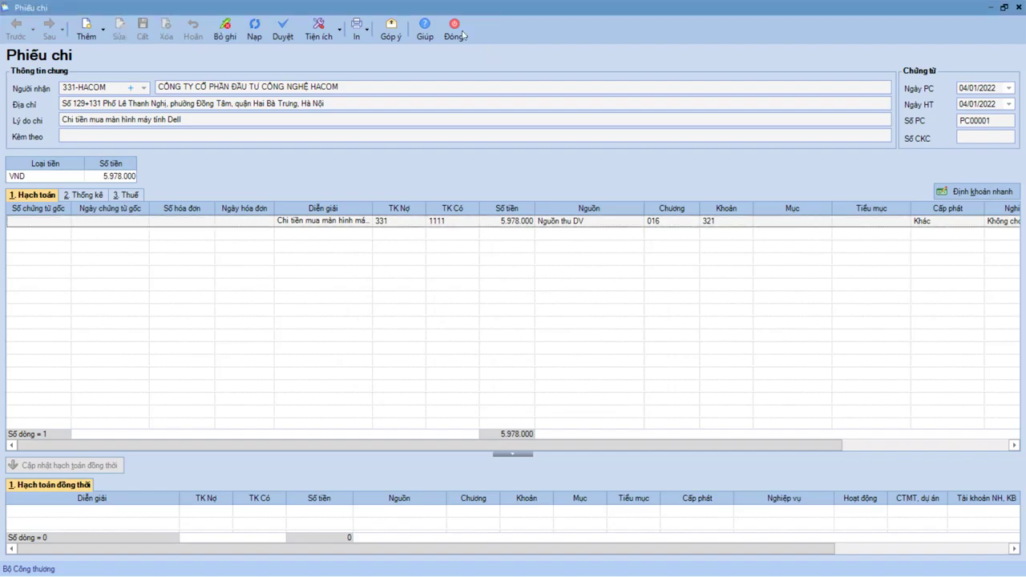
pyautogui.click(455, 31)
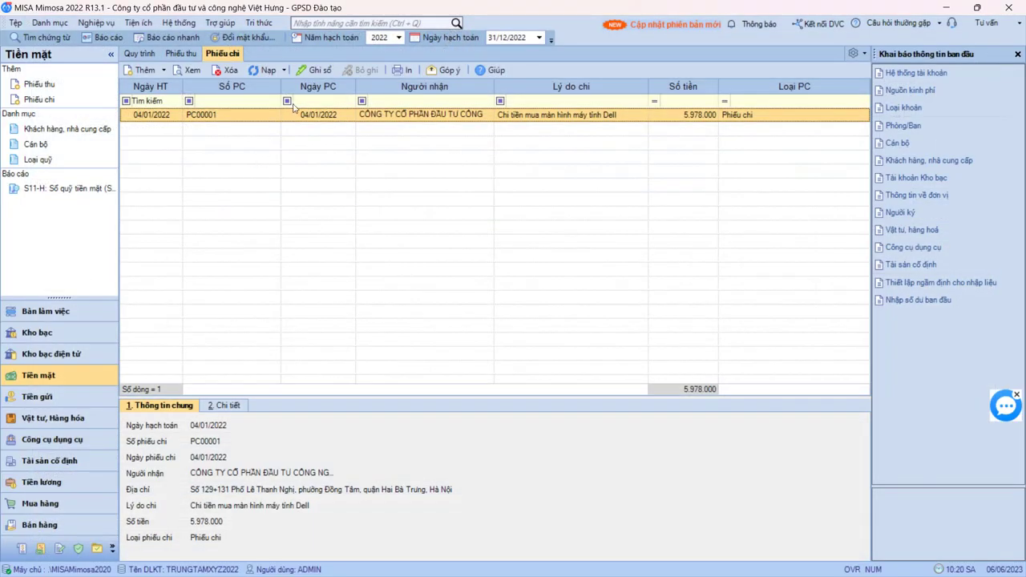
# Step: Reload the cash payment list and look through the opening account balances
pyautogui.click(268, 72)
pyautogui.doubleClick(416, 207)
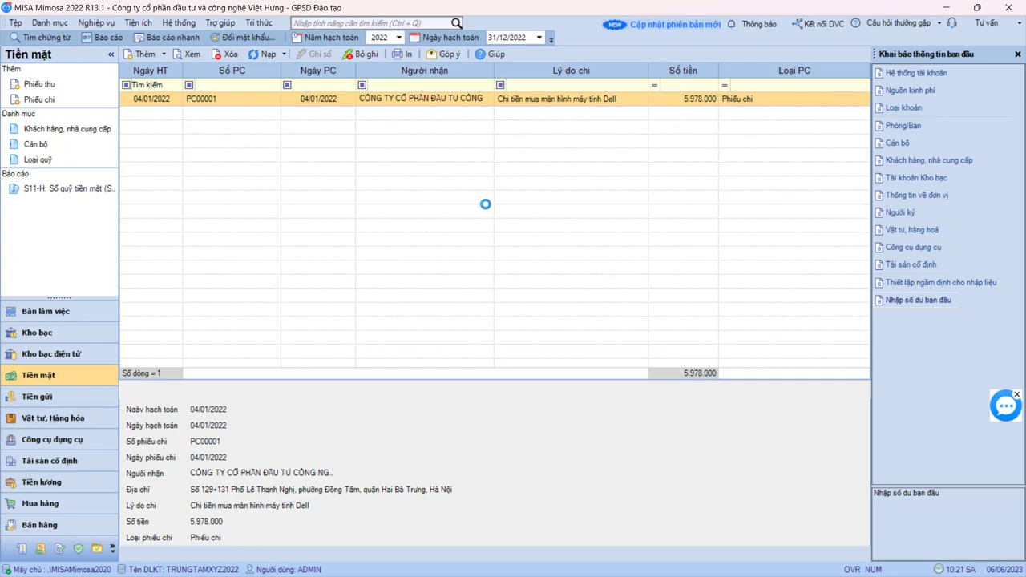
pyautogui.scroll(-4, 485, 229)
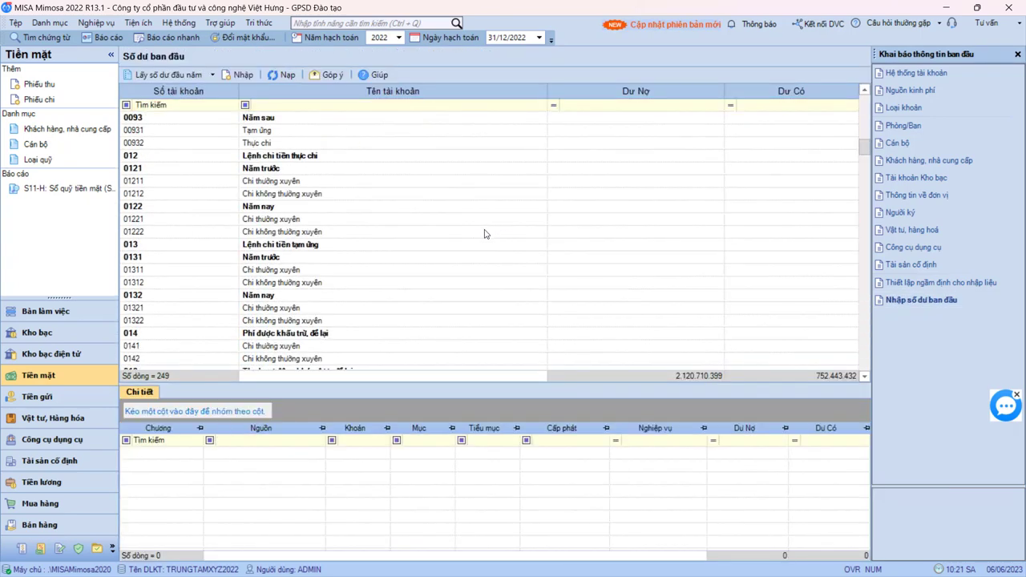
pyautogui.scroll(-5, 484, 233)
pyautogui.click(665, 157)
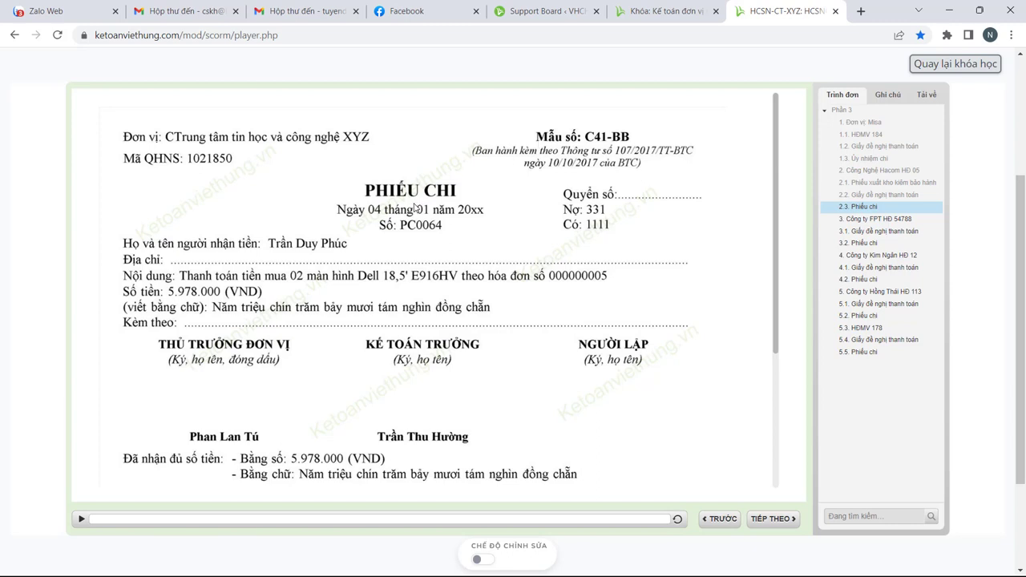
# Step: Review the Hacom invoice and its payment voucher among the source documents in the browser
pyautogui.click(878, 173)
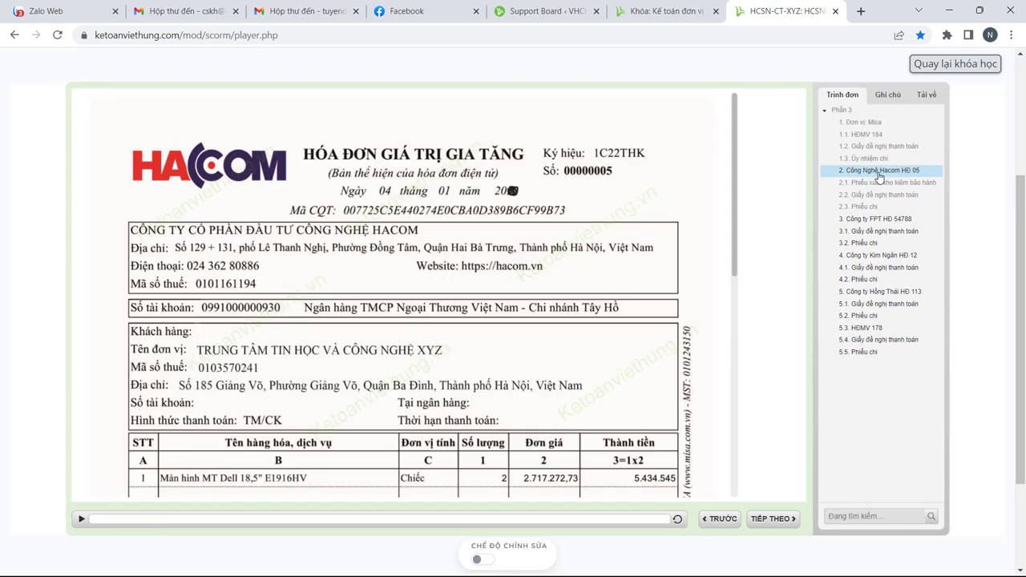
pyautogui.click(864, 208)
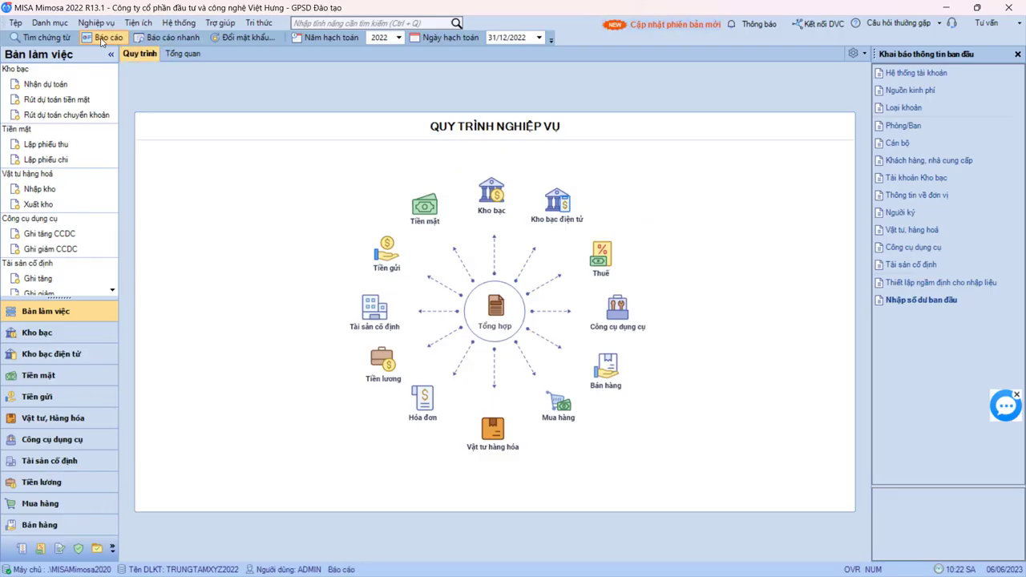
# Step: Generate the "Tổng hợp công nợ phải trả" purchase report for Tháng 1 covering all suppliers
pyautogui.click(102, 40)
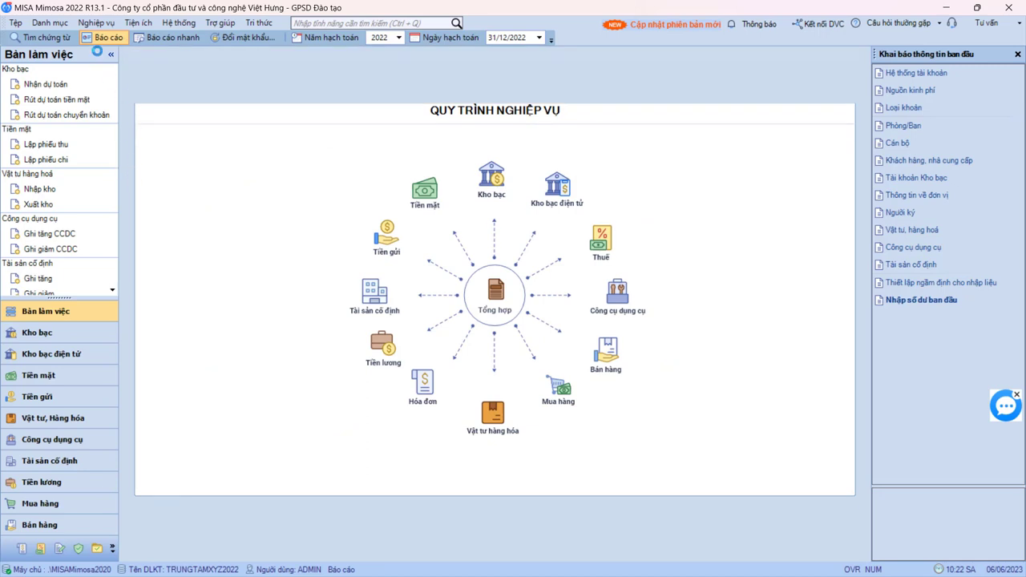
pyautogui.click(102, 40)
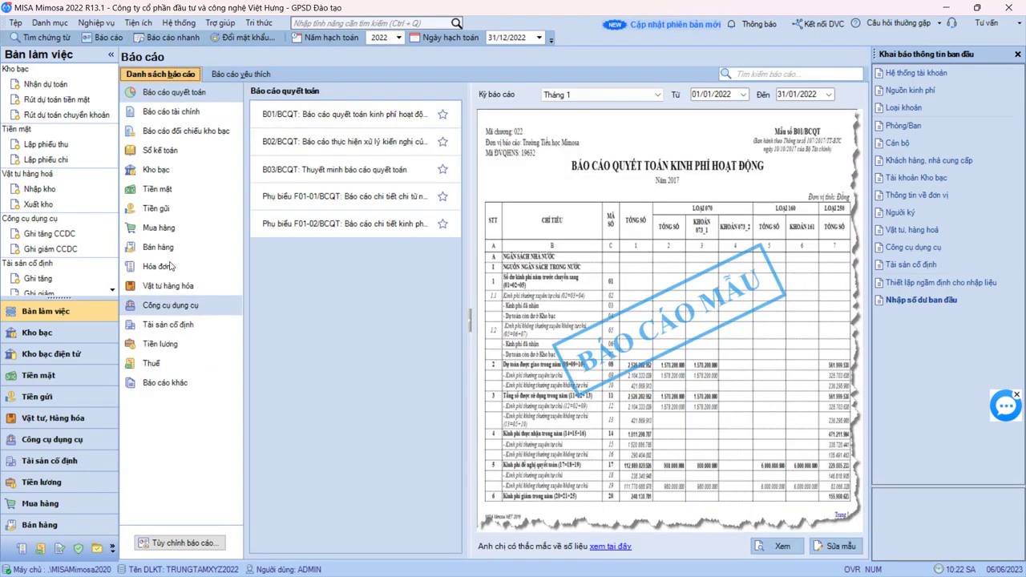
pyautogui.click(173, 229)
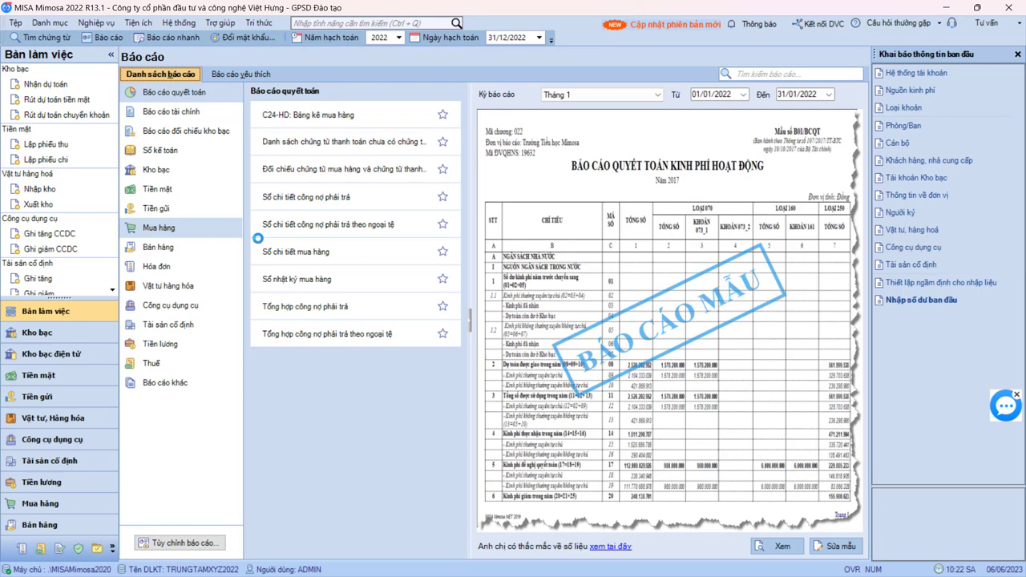
pyautogui.click(317, 309)
pyautogui.doubleClick(317, 309)
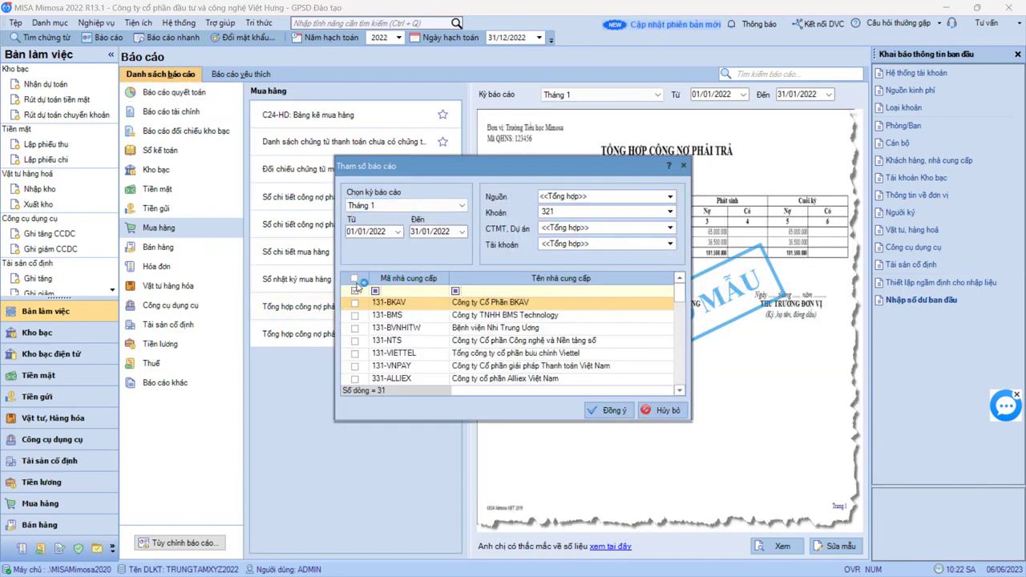
pyautogui.click(354, 278)
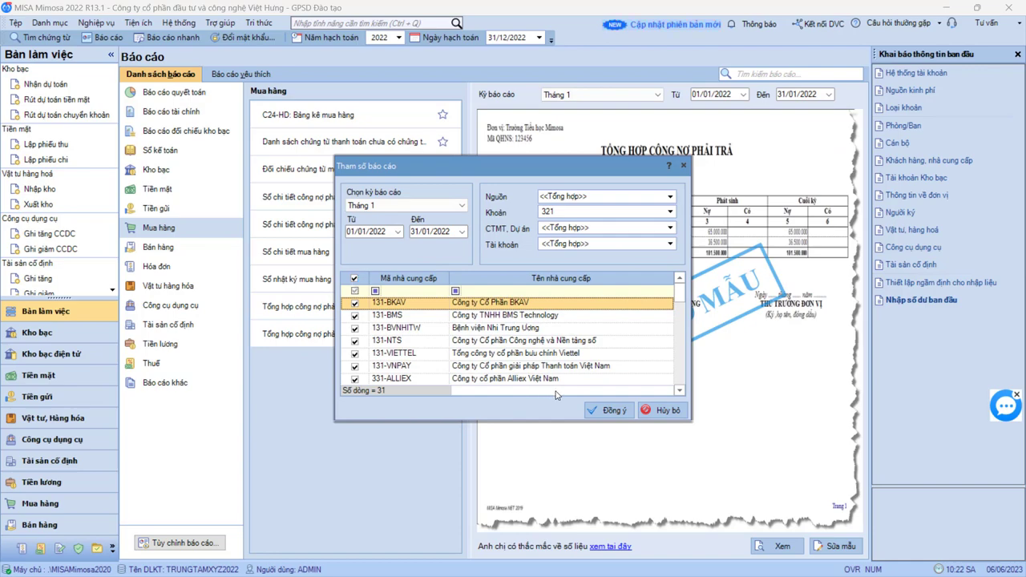
pyautogui.click(614, 409)
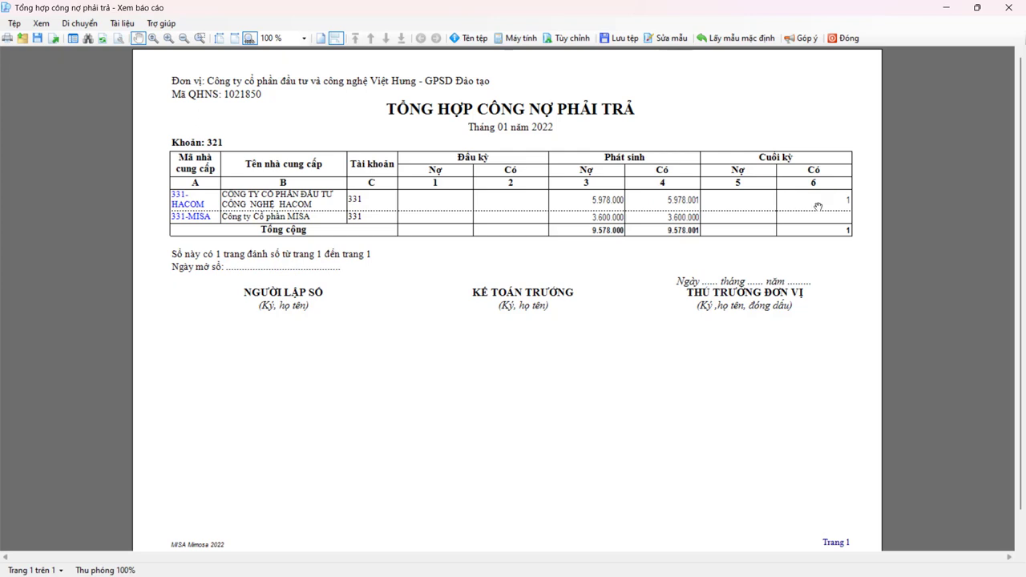
# Step: Open the 331-HACOM payables detail from the report and consult the totals on the Hacom source invoice
pyautogui.click(186, 205)
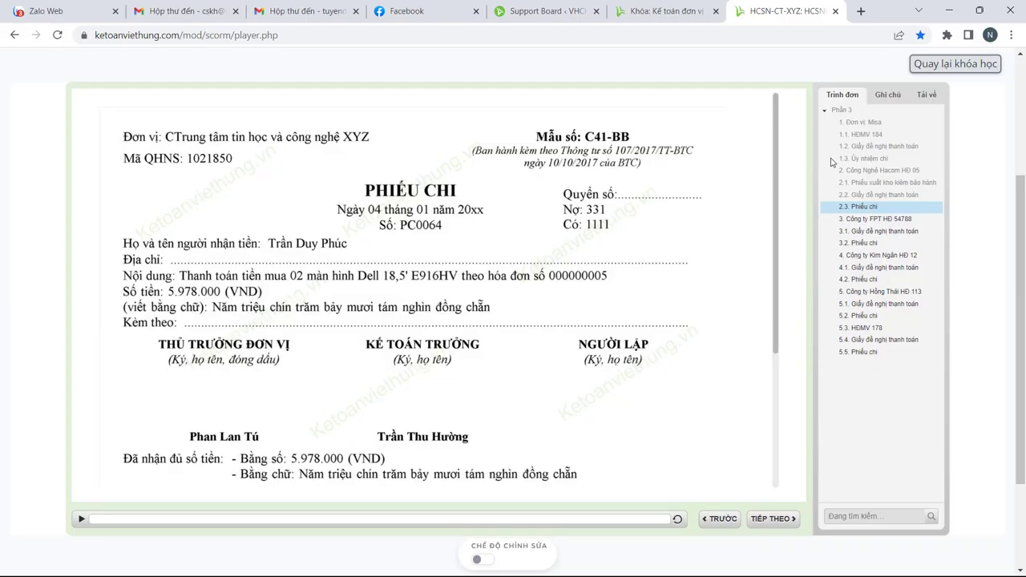
pyautogui.click(868, 171)
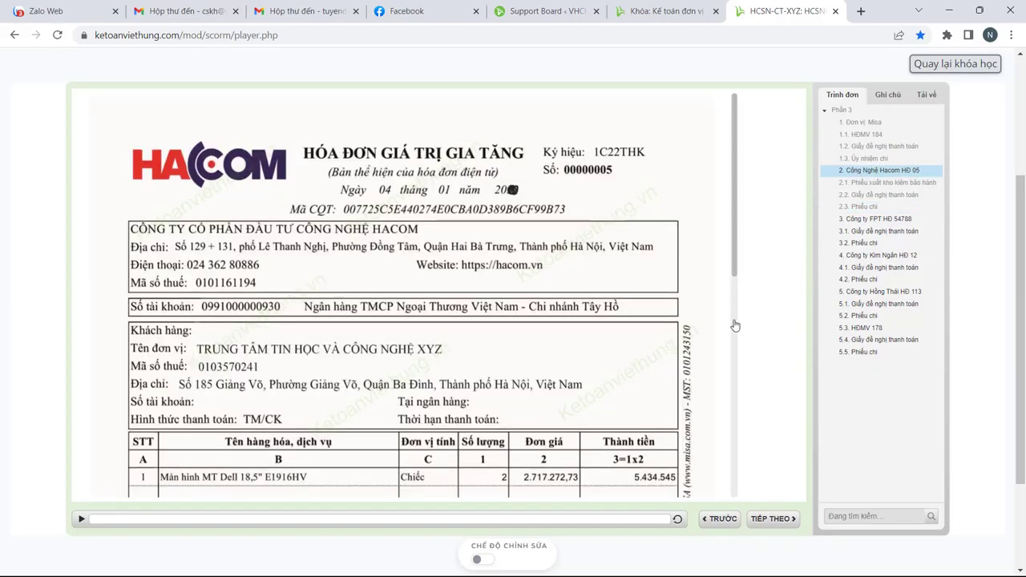
pyautogui.scroll(-5, 637, 305)
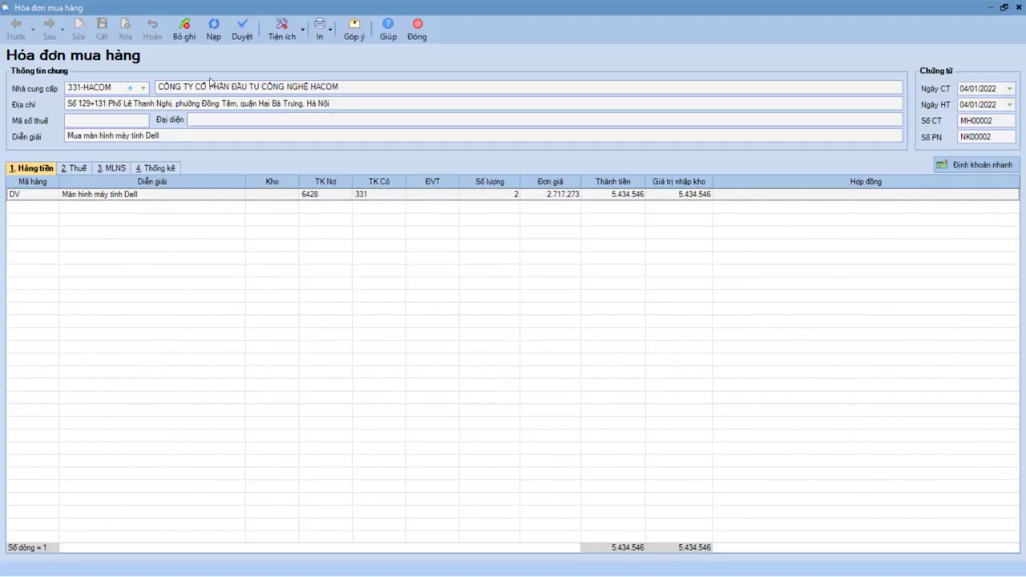
# Step: Unpost the Dell monitor purchase invoice and edit the line's amount and stock value to match the Hacom source invoice
pyautogui.click(189, 33)
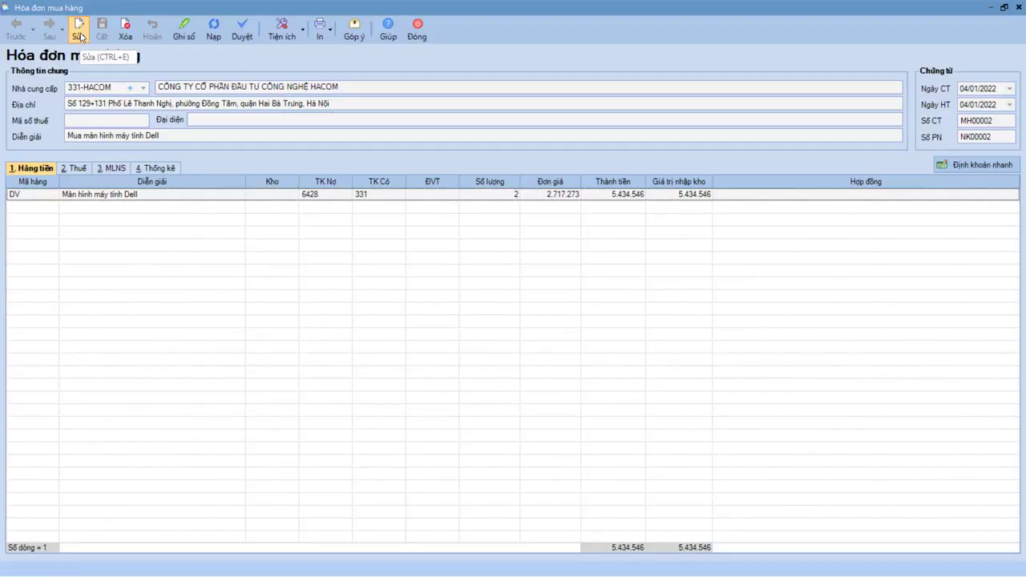
pyautogui.click(78, 31)
pyautogui.click(630, 196)
pyautogui.click(708, 195)
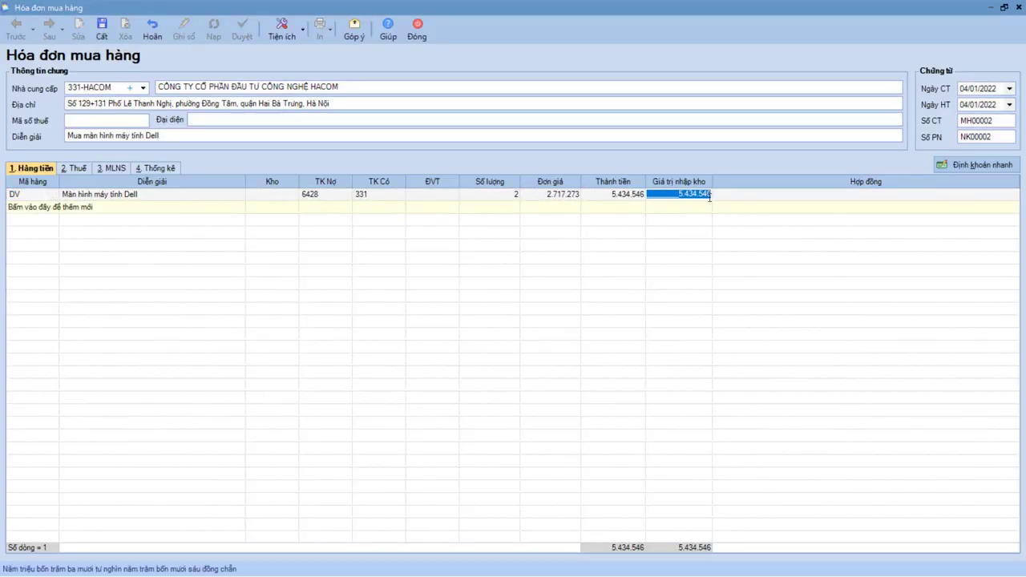
pyautogui.click(711, 195)
pyautogui.press('Tab')
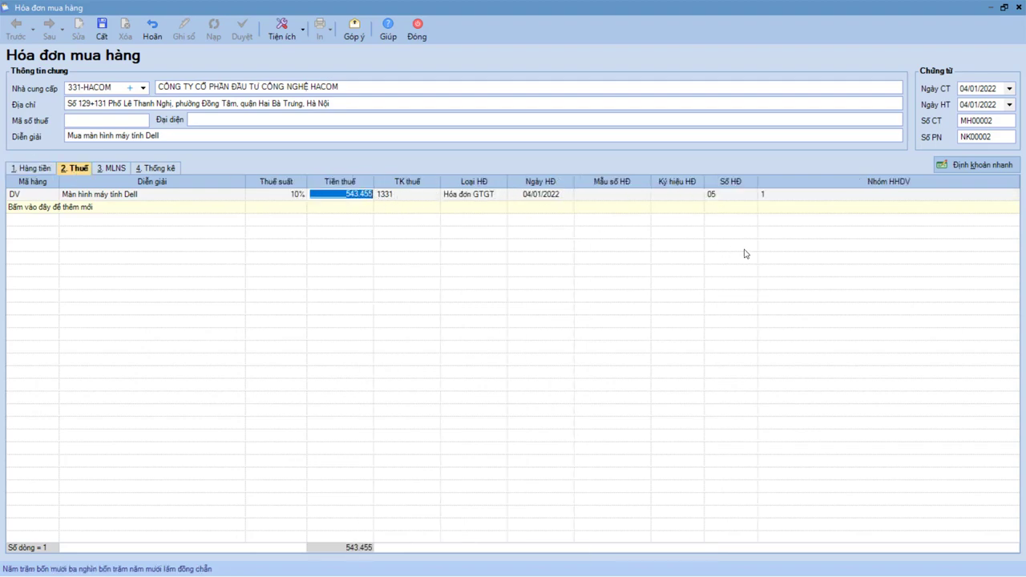
# Step: Check the line's tax amount against the Hacom source invoice, then save and close the purchase invoice
pyautogui.hotkey('alt', 'Tab')
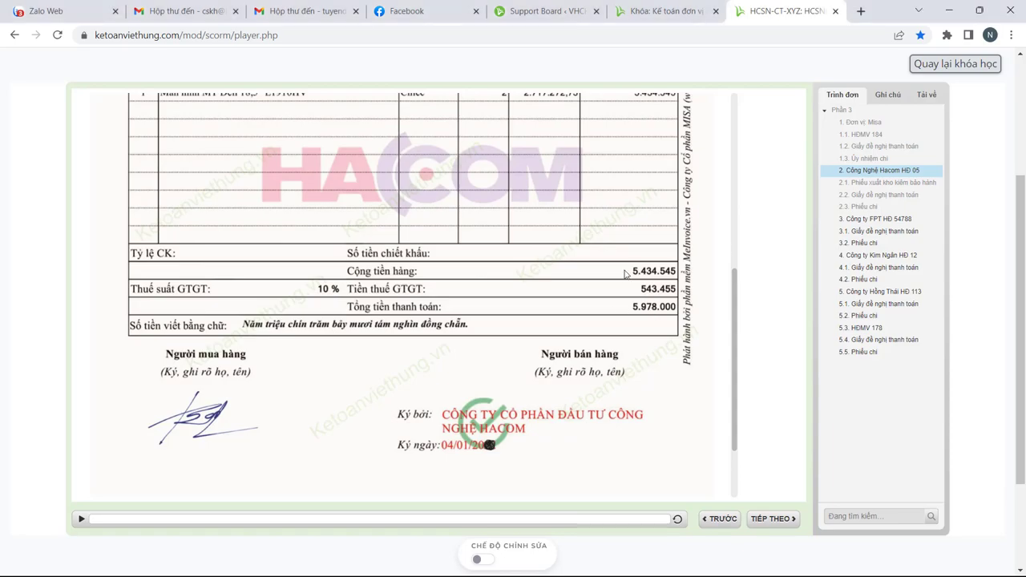
pyautogui.hotkey('alt', 'Tab')
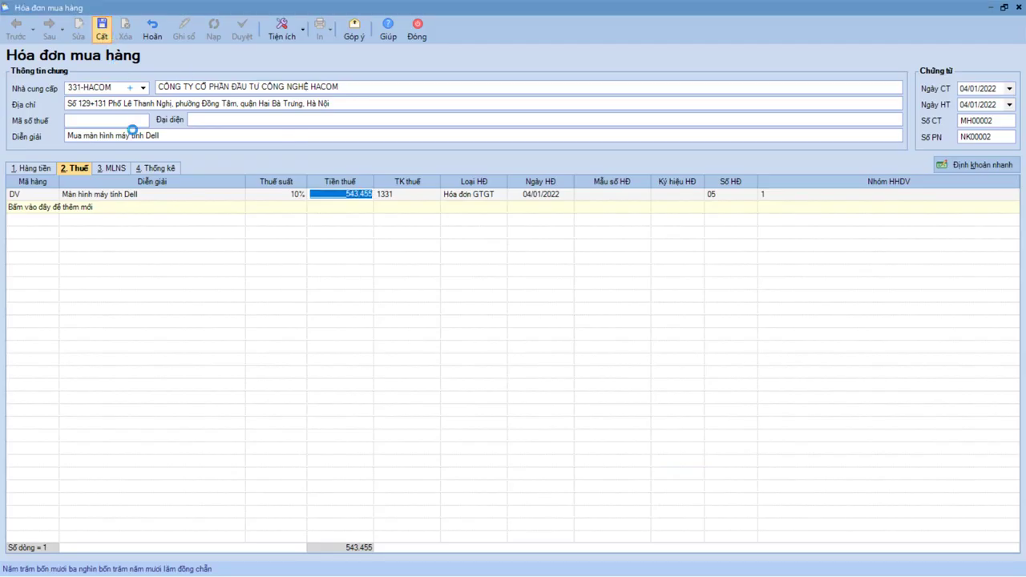
pyautogui.click(424, 33)
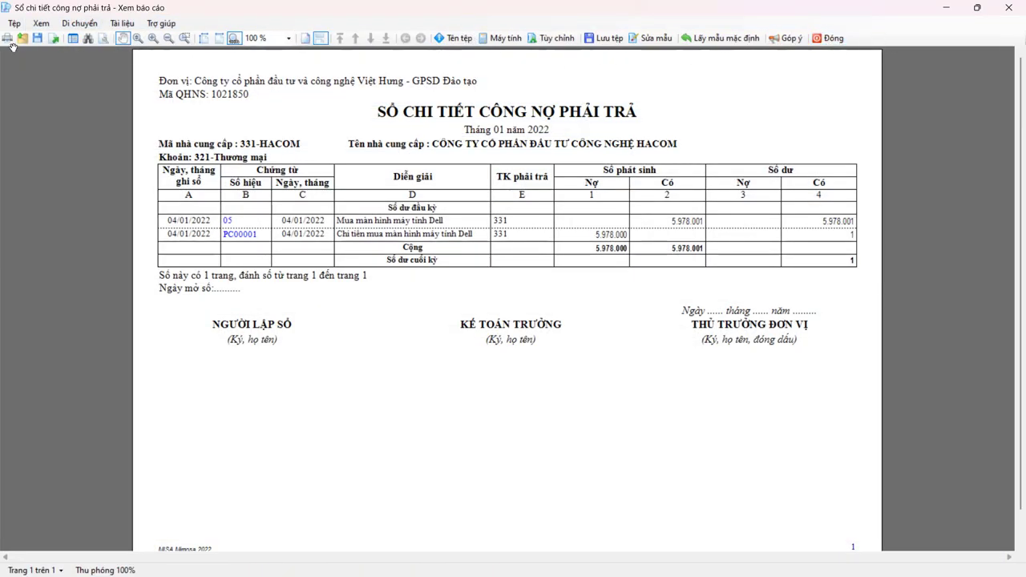
# Step: Reload the "Tổng hợp công nợ phải trả" report for all suppliers and return to the Hacom source invoice in the browser
pyautogui.click(102, 38)
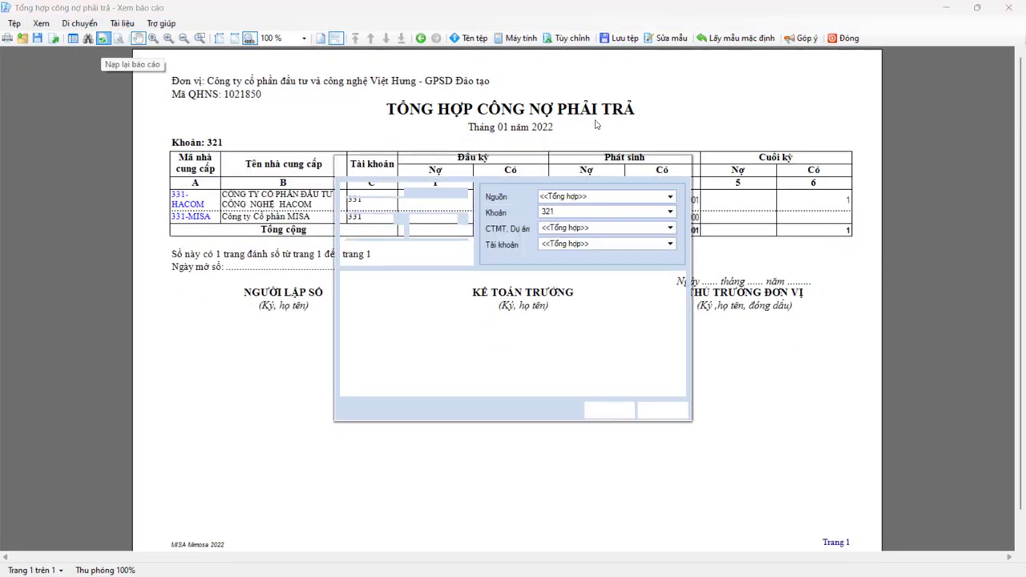
pyautogui.click(353, 278)
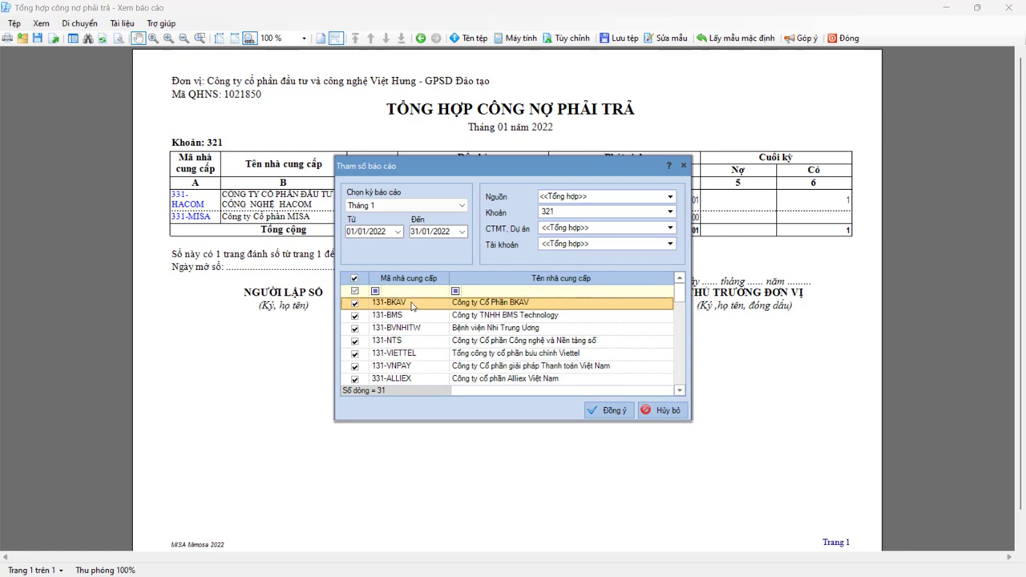
pyautogui.click(607, 409)
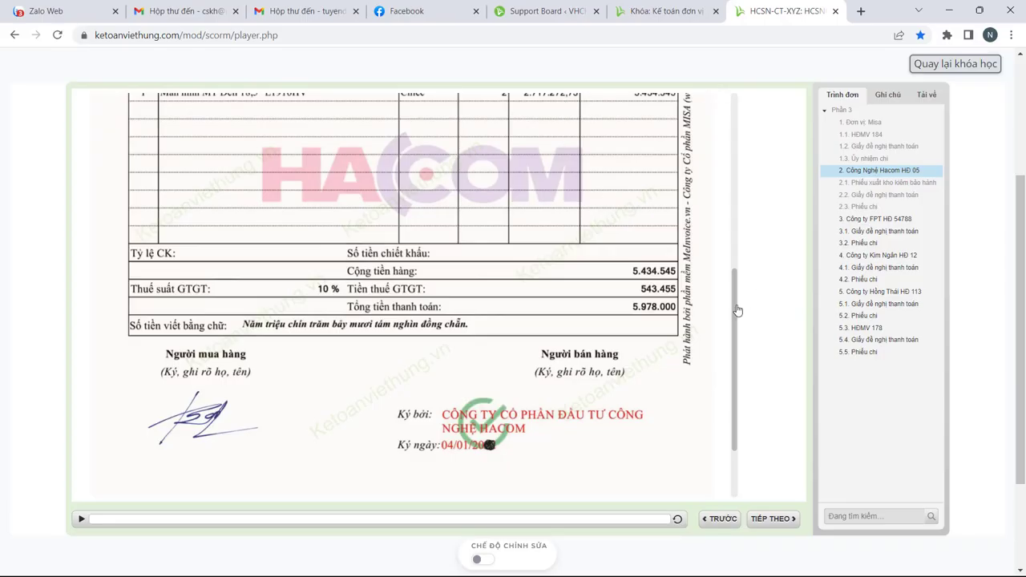
pyautogui.moveTo(737, 310); pyautogui.dragTo(734, 159)
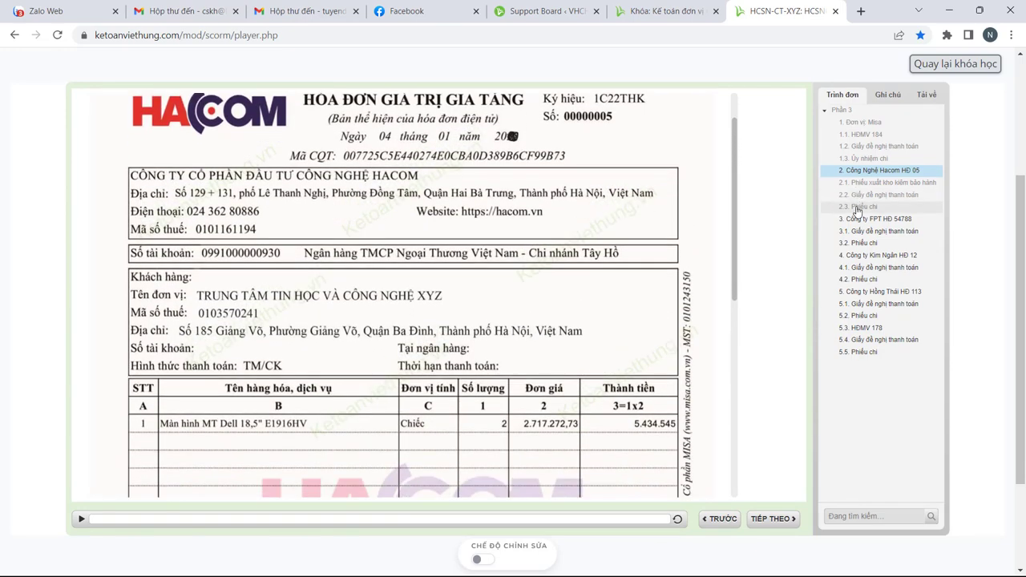